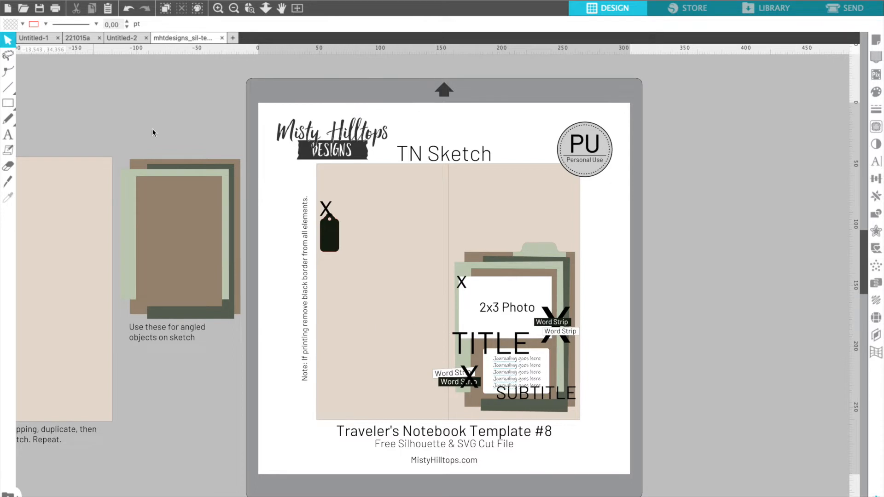
# - In the Untitled-1 document, select the whole photo cluster on the 8x8 layout and shift it slightly right and down
pyautogui.click(34, 38)
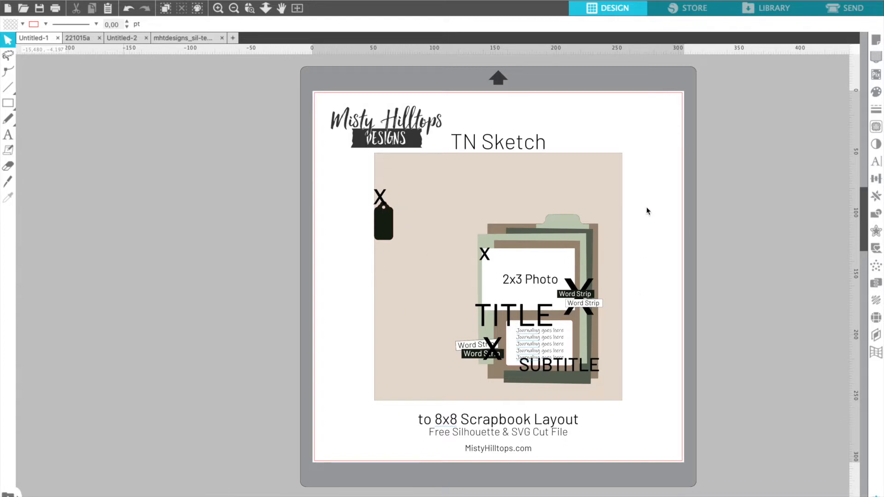
pyautogui.click(451, 375)
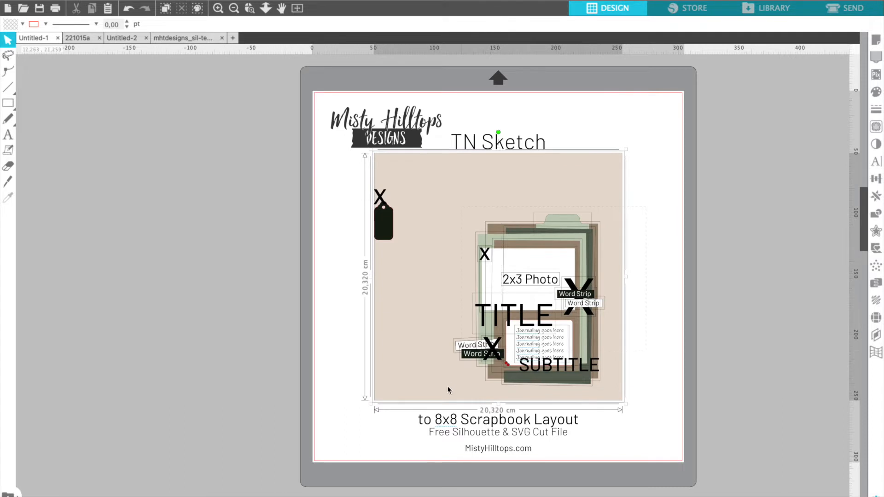
pyautogui.moveTo(445, 388)
pyautogui.mouseDown()
pyautogui.moveTo(427, 390)
pyautogui.moveTo(414, 372)
pyautogui.mouseUp()
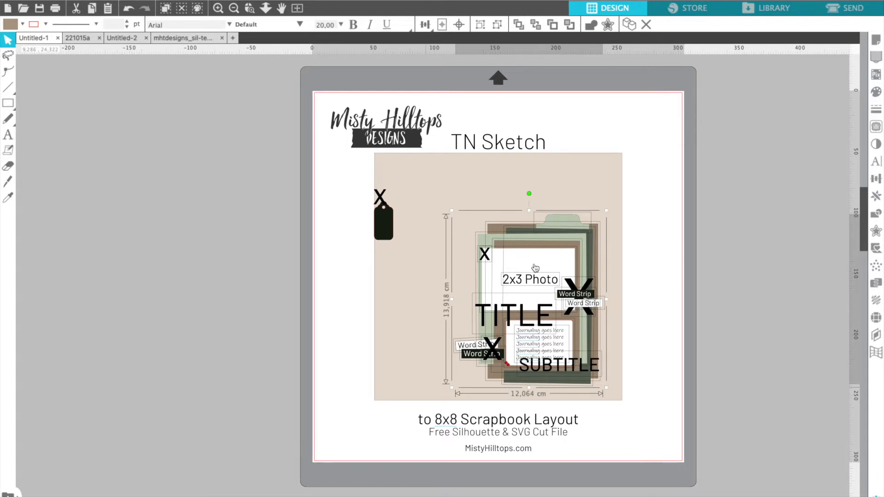
pyautogui.moveTo(542, 266)
pyautogui.mouseDown()
pyautogui.moveTo(548, 276)
pyautogui.moveTo(537, 222)
pyautogui.moveTo(465, 233)
pyautogui.moveTo(451, 250)
pyautogui.moveTo(565, 224)
pyautogui.moveTo(543, 247)
pyautogui.moveTo(543, 266)
pyautogui.mouseUp()
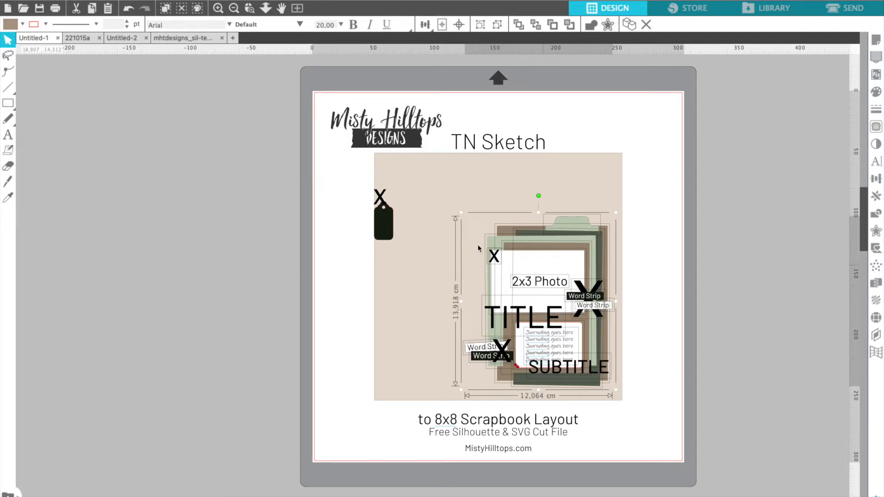
# - Copy the tag, X marks and photo cluster, without the beige background, from the traveler's notebook template into the Untitled-2 document
pyautogui.click(177, 36)
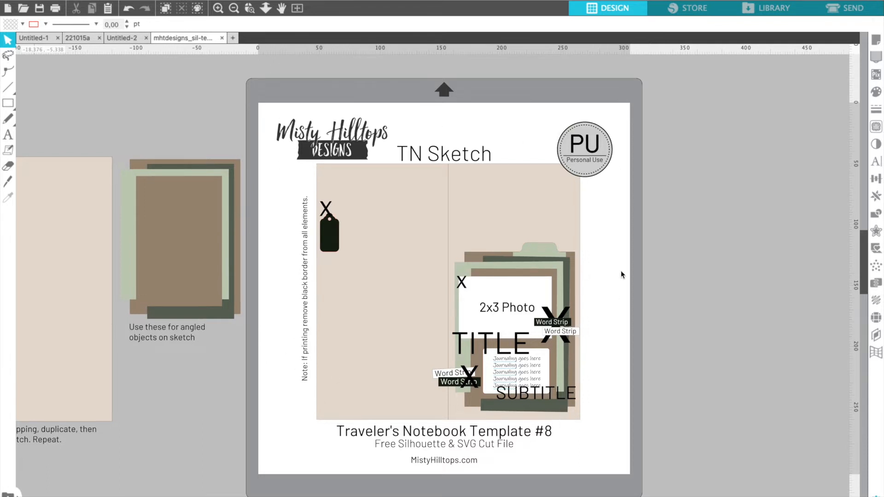
pyautogui.moveTo(609, 193)
pyautogui.mouseDown()
pyautogui.moveTo(427, 280)
pyautogui.moveTo(369, 325)
pyautogui.mouseUp()
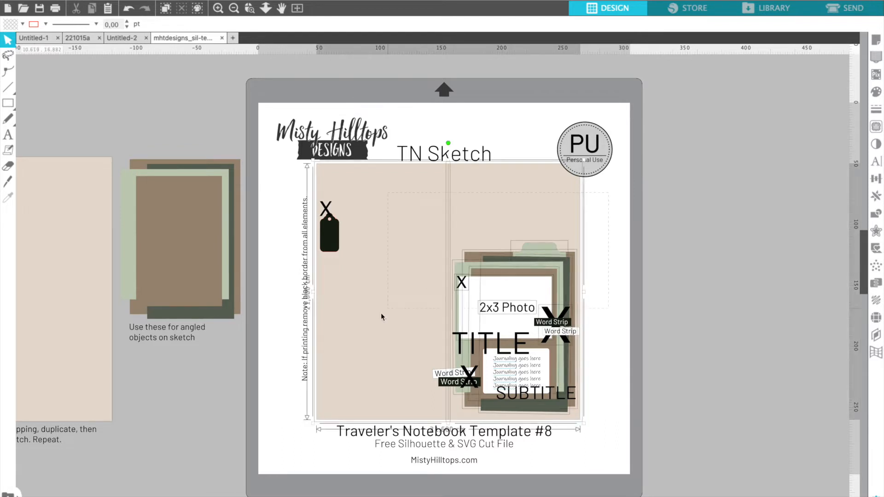
pyautogui.moveTo(306, 396)
pyautogui.mouseDown()
pyautogui.moveTo(302, 405)
pyautogui.moveTo(319, 405)
pyautogui.mouseUp()
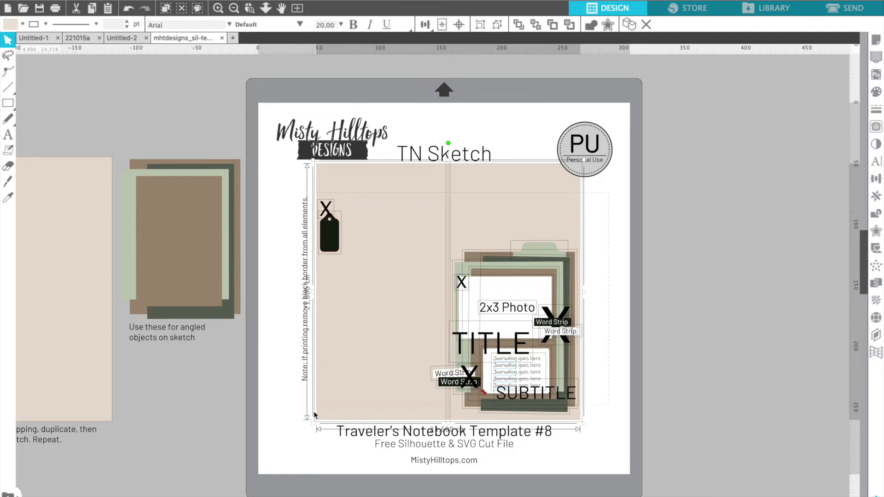
pyautogui.moveTo(314, 411); pyautogui.dragTo(313, 412)
pyautogui.click(478, 212)
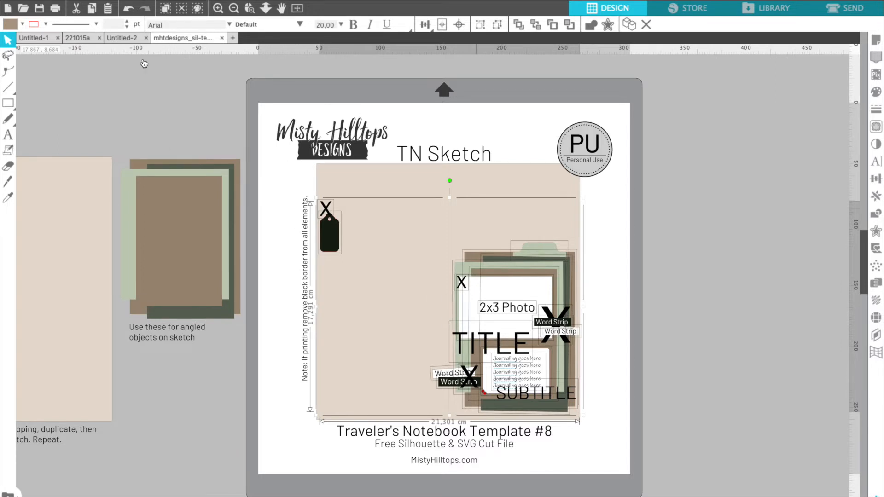
pyautogui.click(123, 39)
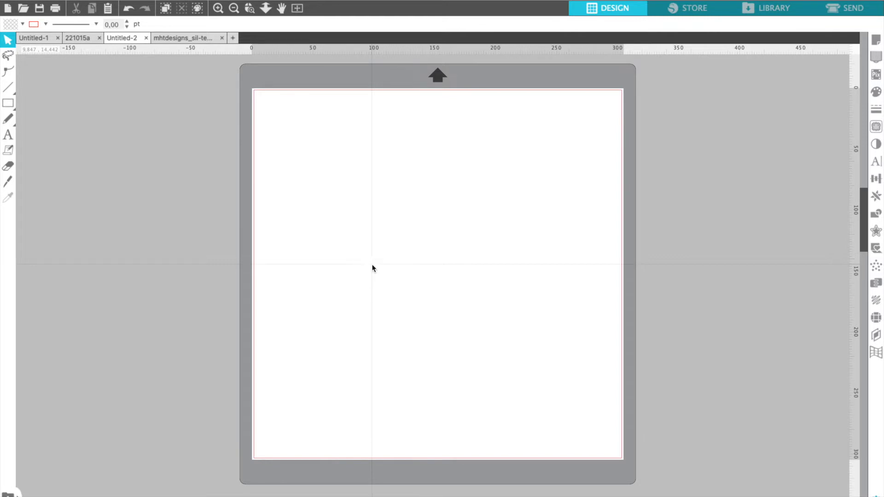
pyautogui.hotkey('ctrl', 'v')
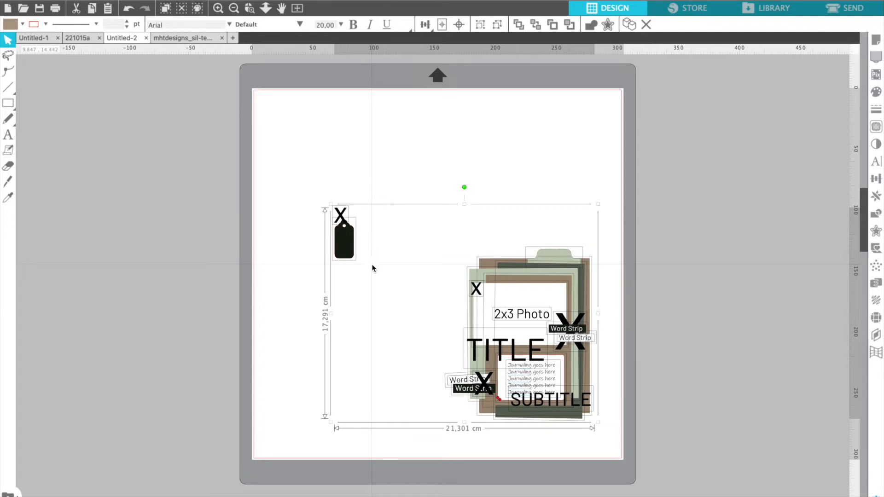
pyautogui.click(687, 277)
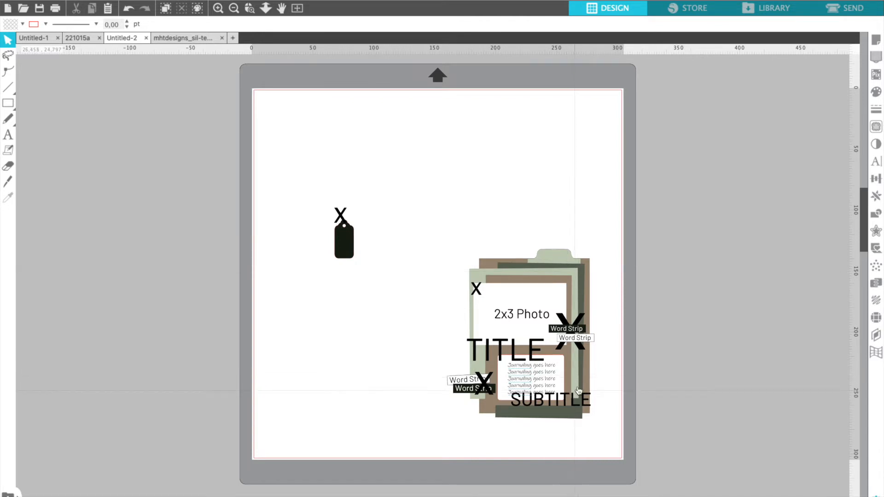
# - Duplicate the brown mat behind the photo to the empty area beside the cluster and delete the copy
pyautogui.click(526, 276)
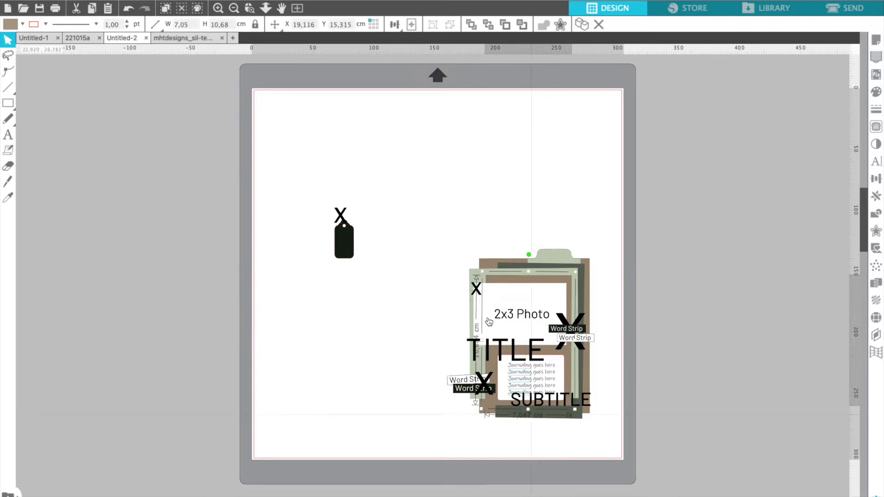
pyautogui.hotkey('ctrl', 'd')
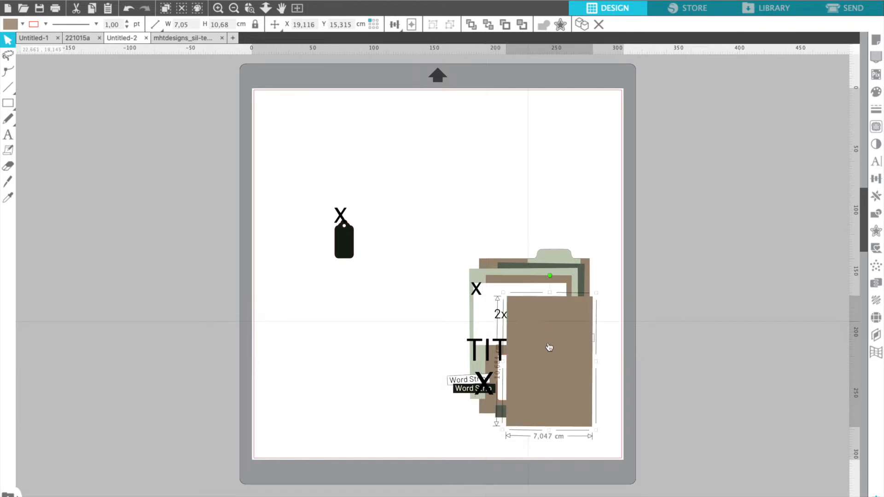
pyautogui.moveTo(403, 326); pyautogui.dragTo(402, 330)
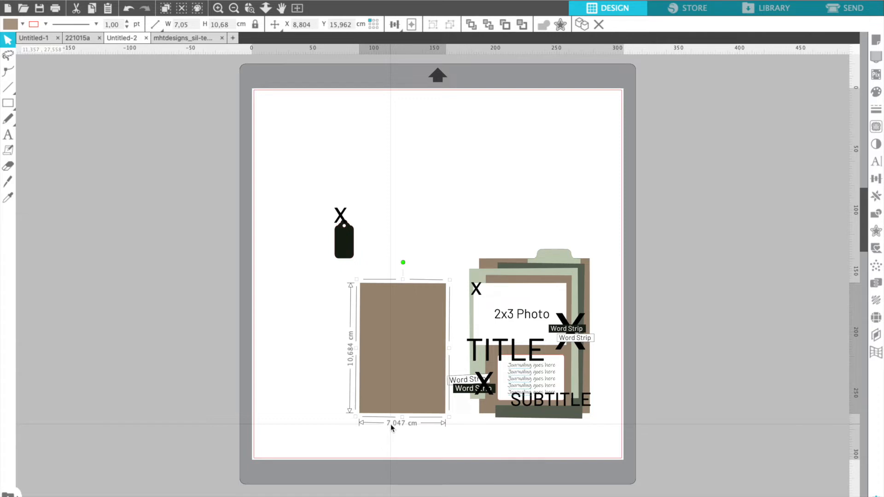
pyautogui.press('Delete')
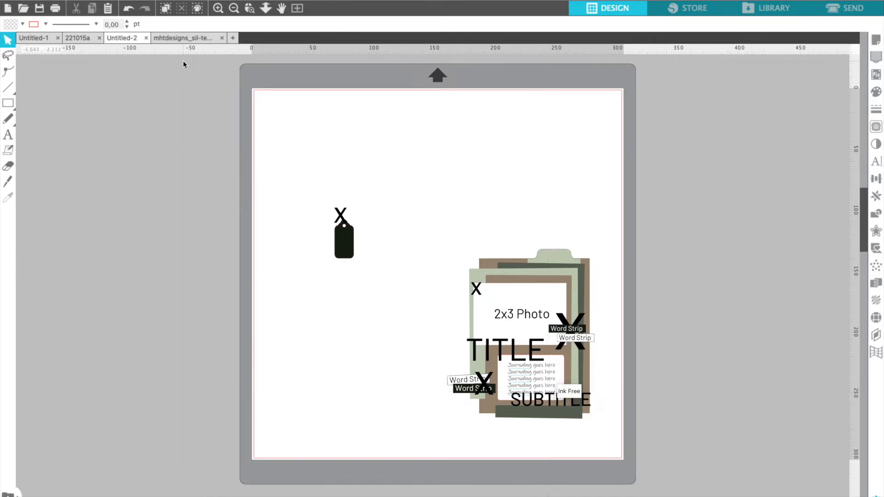
# - In Untitled-2, move the black tag and the X above it to the page's left edge, higher up
pyautogui.click(180, 37)
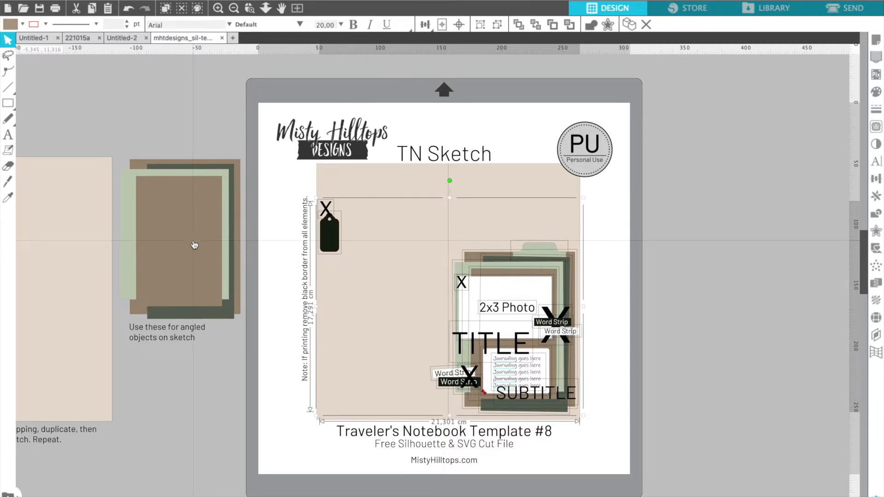
pyautogui.click(118, 37)
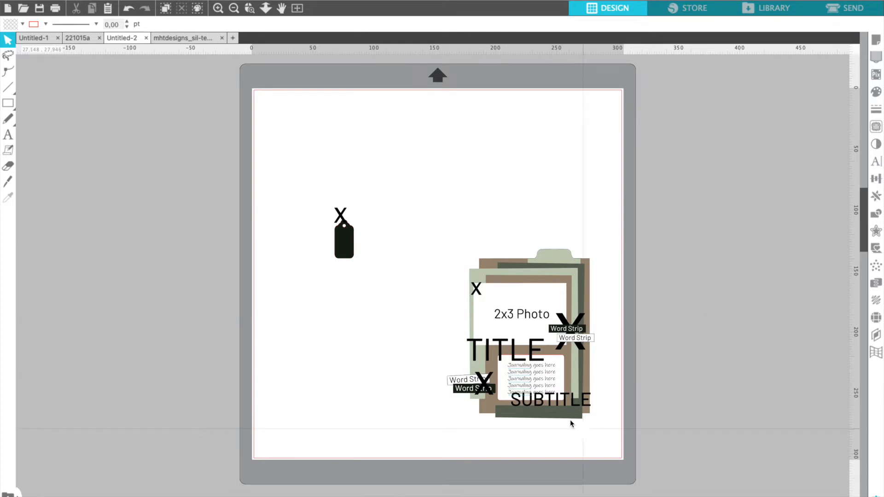
pyautogui.moveTo(385, 203); pyautogui.dragTo(323, 271)
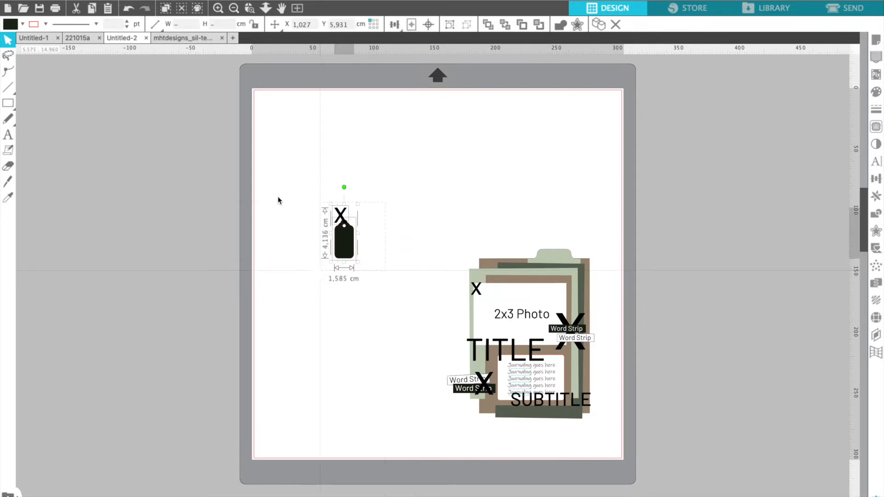
pyautogui.moveTo(344, 240); pyautogui.dragTo(265, 181)
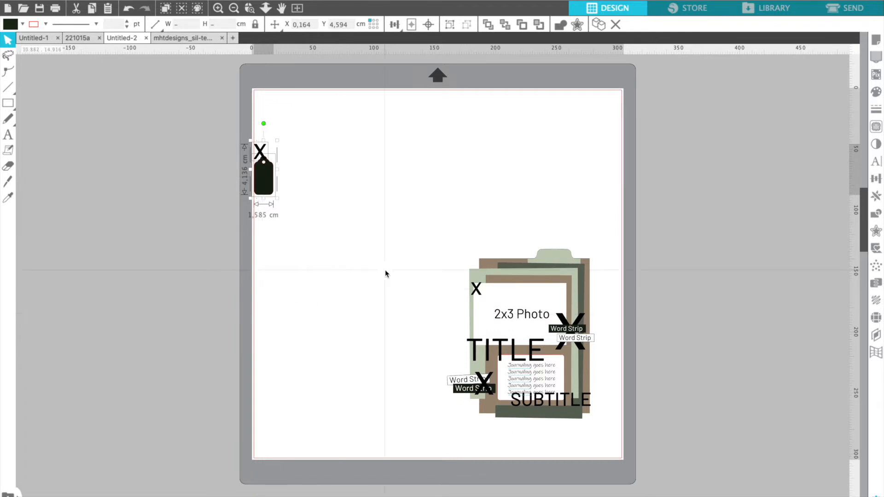
# - Shift the whole photo cluster slightly left and down on the page
pyautogui.moveTo(431, 218); pyautogui.dragTo(597, 426)
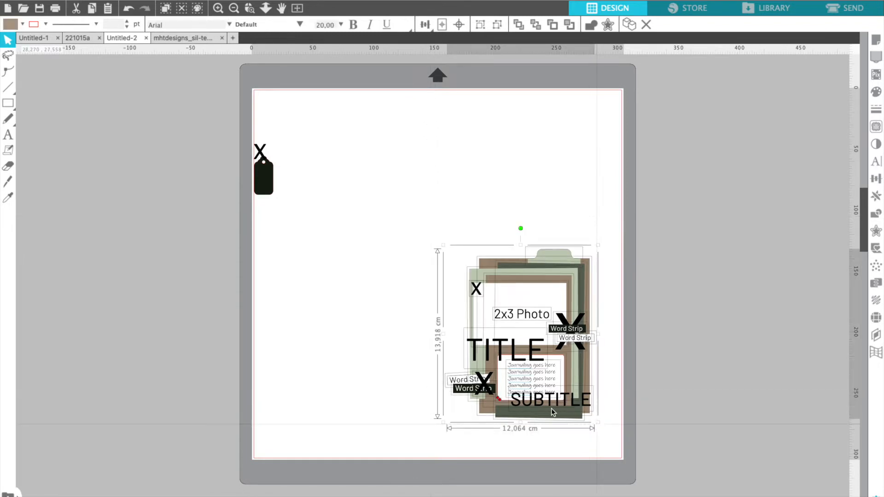
pyautogui.moveTo(564, 378)
pyautogui.mouseDown()
pyautogui.moveTo(546, 409)
pyautogui.moveTo(556, 375)
pyautogui.moveTo(554, 367)
pyautogui.moveTo(543, 373)
pyautogui.moveTo(554, 381)
pyautogui.mouseUp()
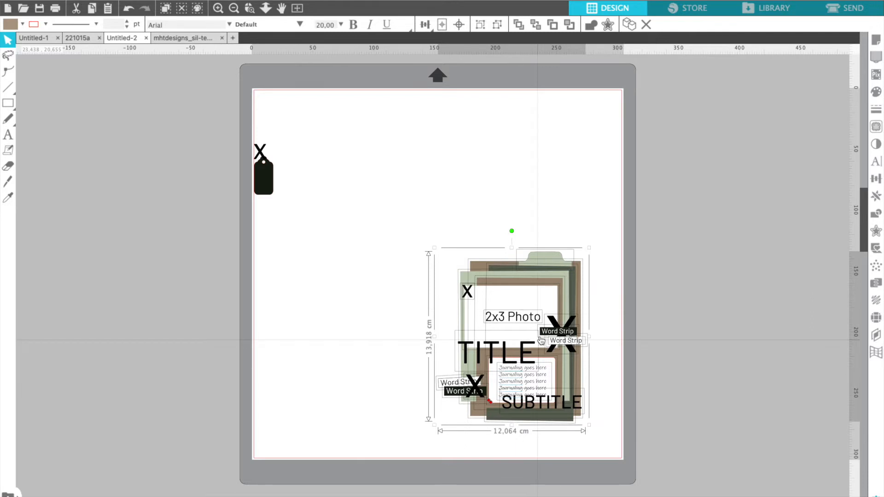
pyautogui.click(502, 222)
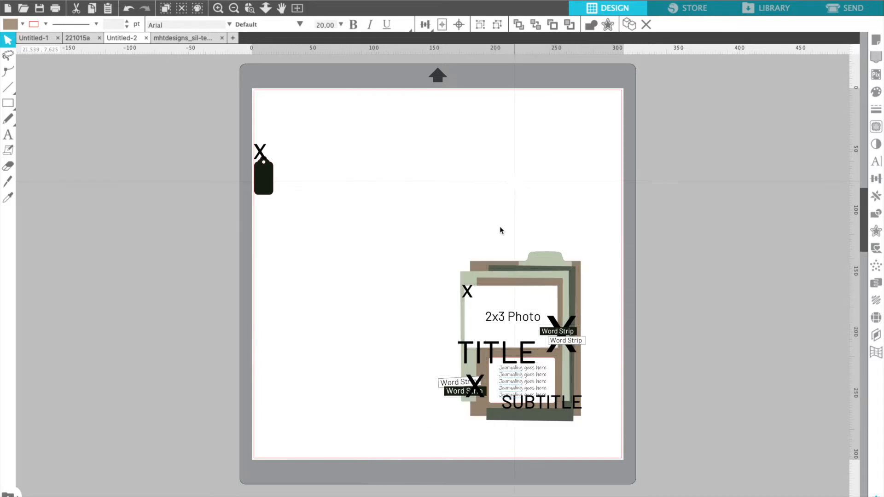
# - Unlock the aspect ratio of the white 2x3 photo rectangle and set its height to 10,16 cm
pyautogui.click(516, 293)
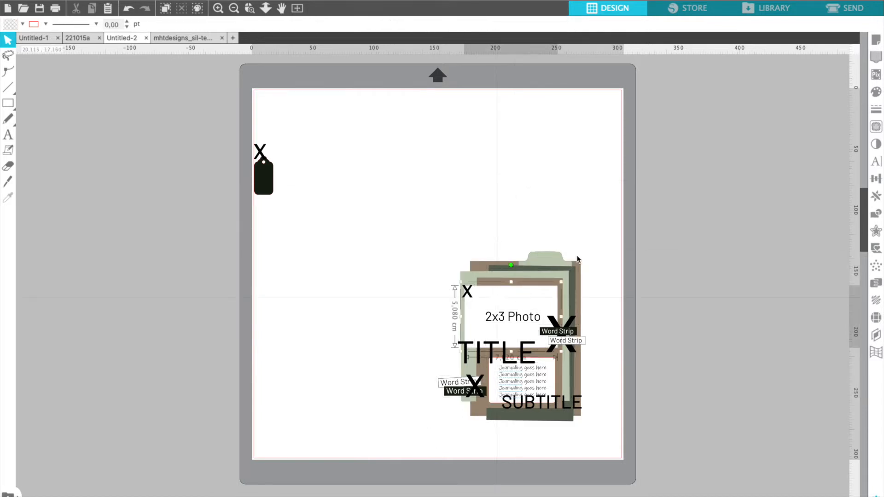
pyautogui.click(877, 180)
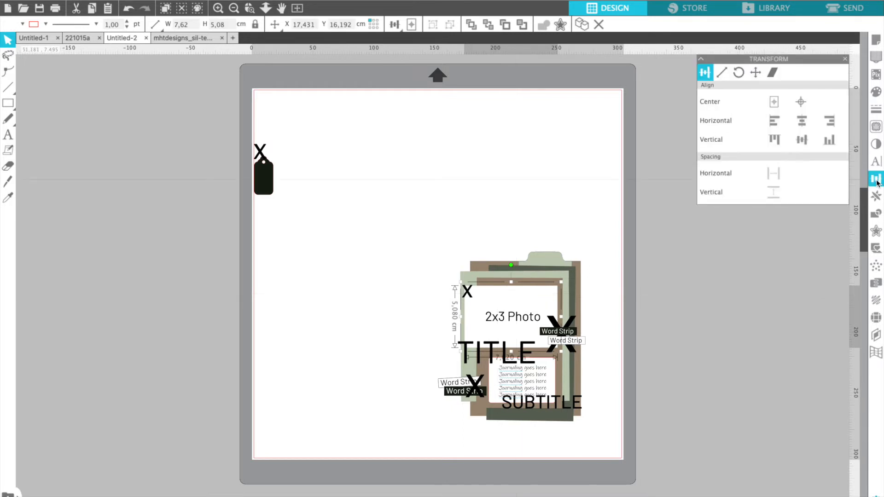
pyautogui.click(722, 72)
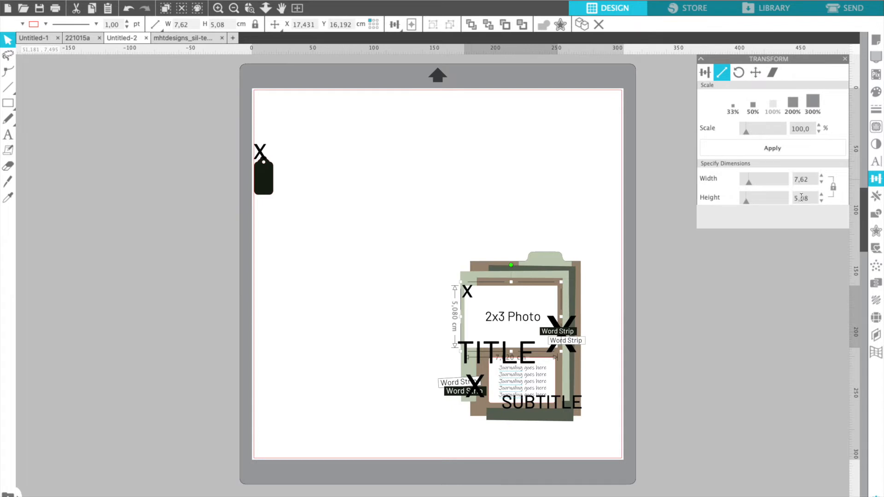
pyautogui.click(833, 187)
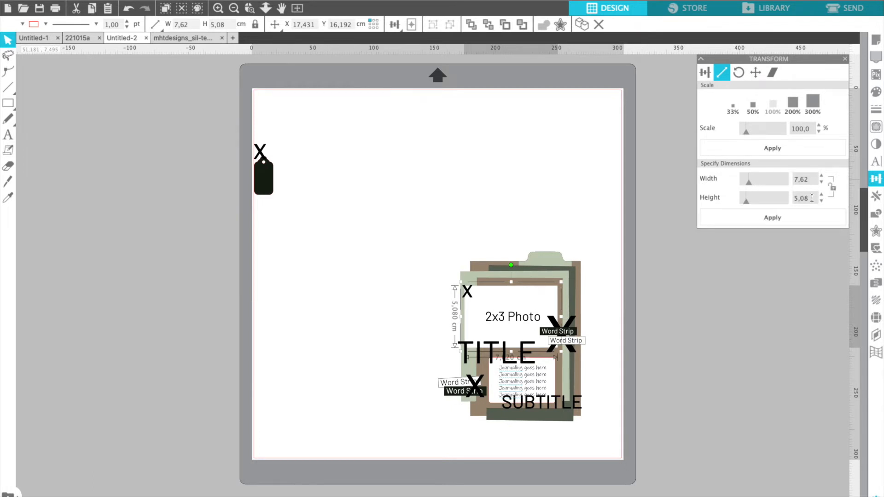
pyautogui.doubleClick(812, 198)
pyautogui.click(812, 198)
pyautogui.doubleClick(812, 198)
pyautogui.click(812, 198)
pyautogui.doubleClick(812, 198)
pyautogui.click(812, 198)
pyautogui.write('10,')
pyautogui.doubleClick(812, 198)
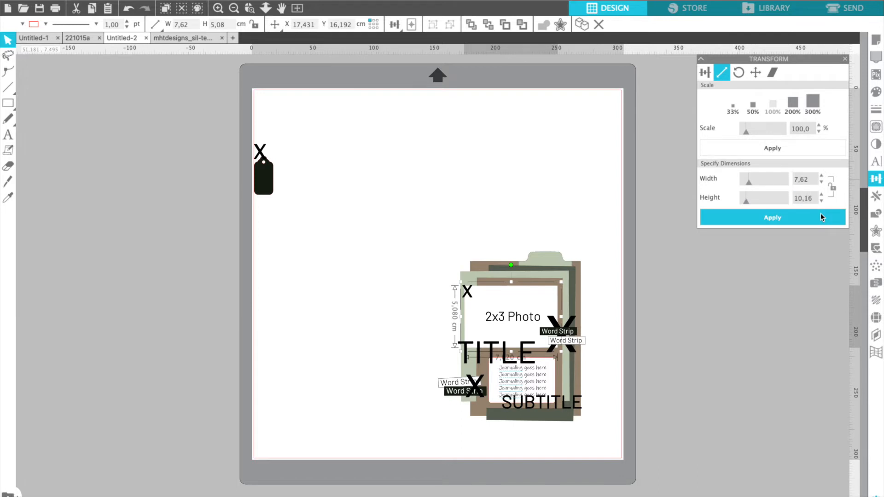
pyautogui.press('Return')
pyautogui.click(821, 215)
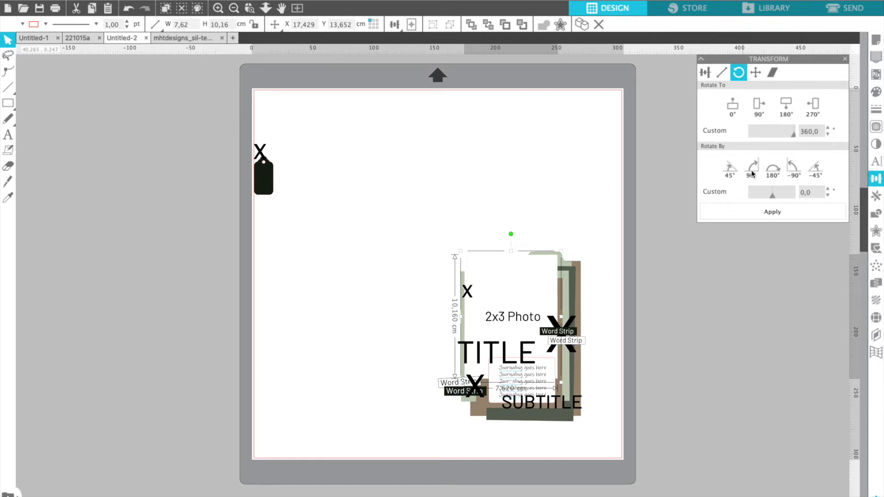
# - Rotate the resized photo rectangle by 90°
pyautogui.click(752, 171)
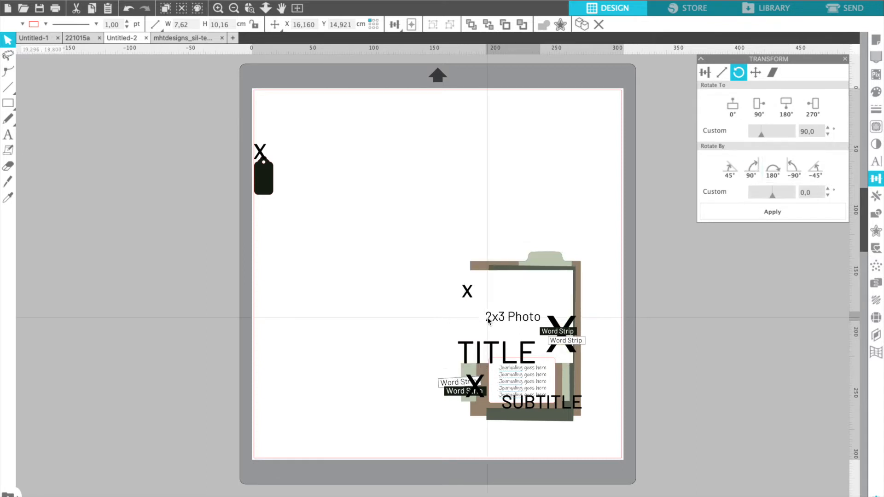
pyautogui.click(505, 321)
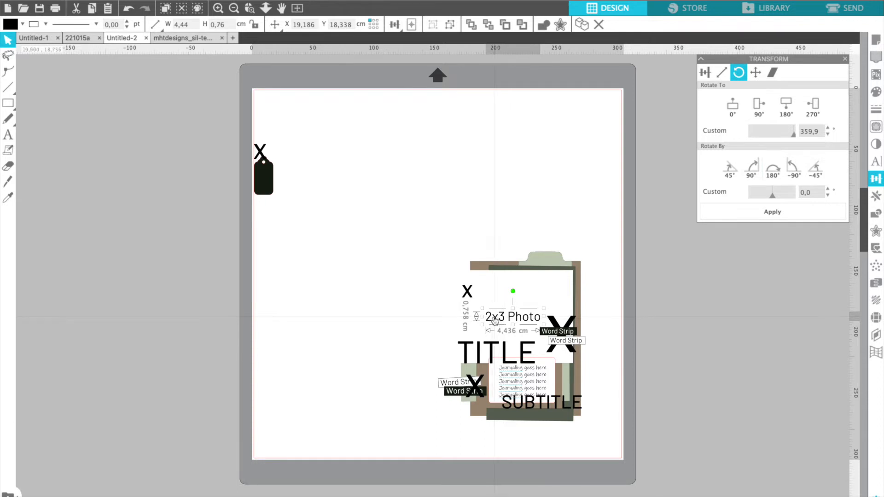
pyautogui.click(618, 244)
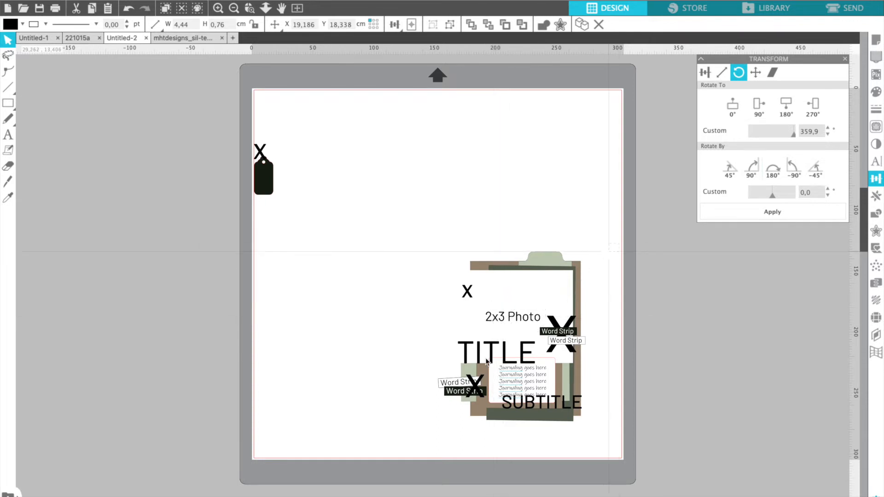
# - Select the whole photo cluster and enlarge it from its upper-left corner to about 12,2 by 14,1 cm
pyautogui.moveTo(448, 390); pyautogui.dragTo(416, 432)
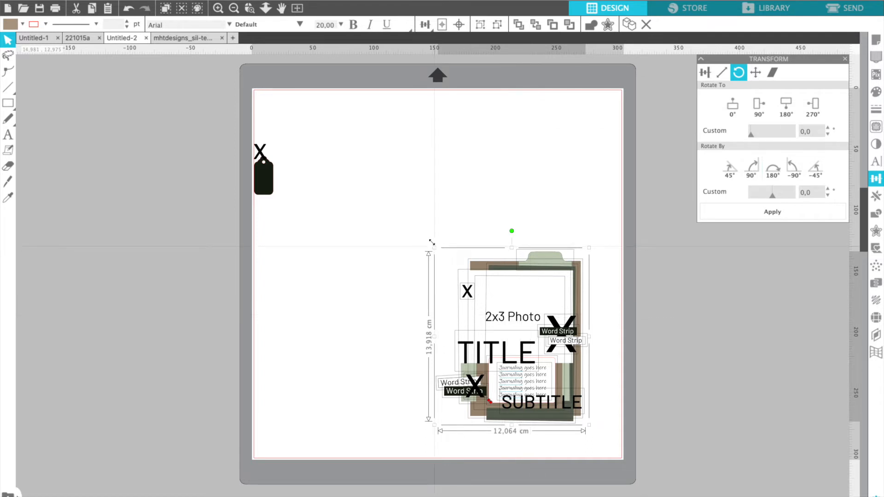
pyautogui.click(413, 225)
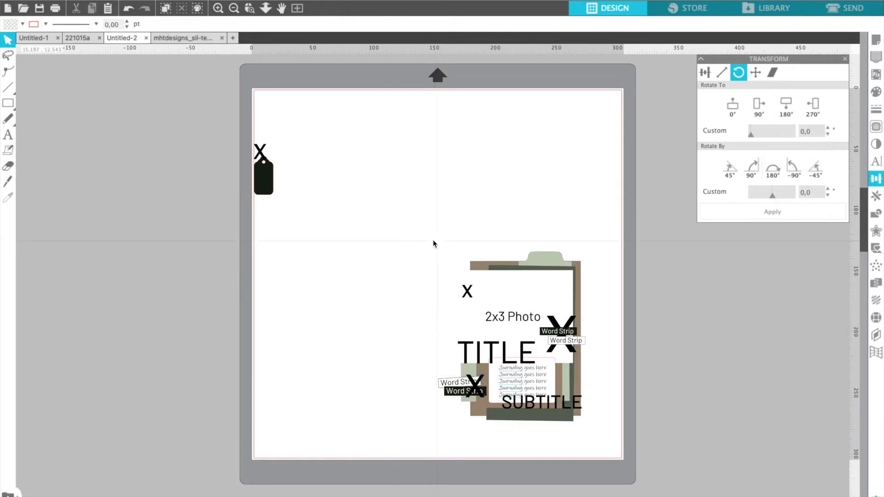
pyautogui.moveTo(617, 434); pyautogui.dragTo(612, 435)
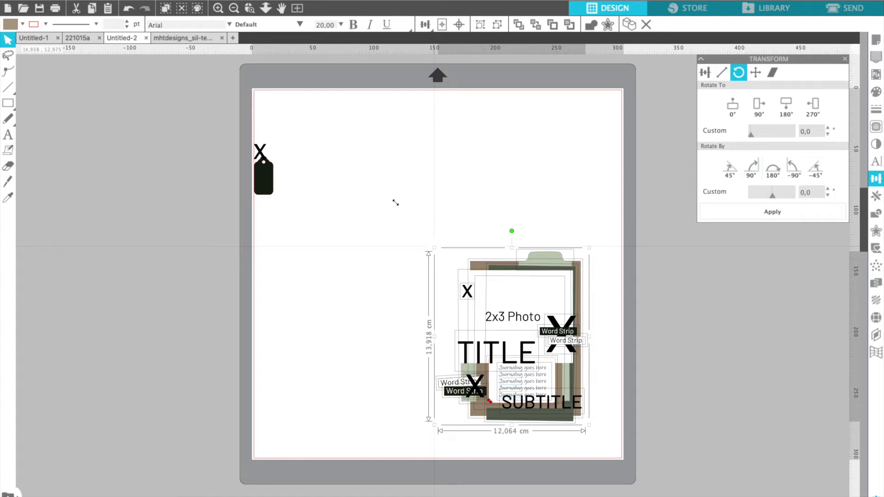
pyautogui.moveTo(394, 202); pyautogui.dragTo(395, 203)
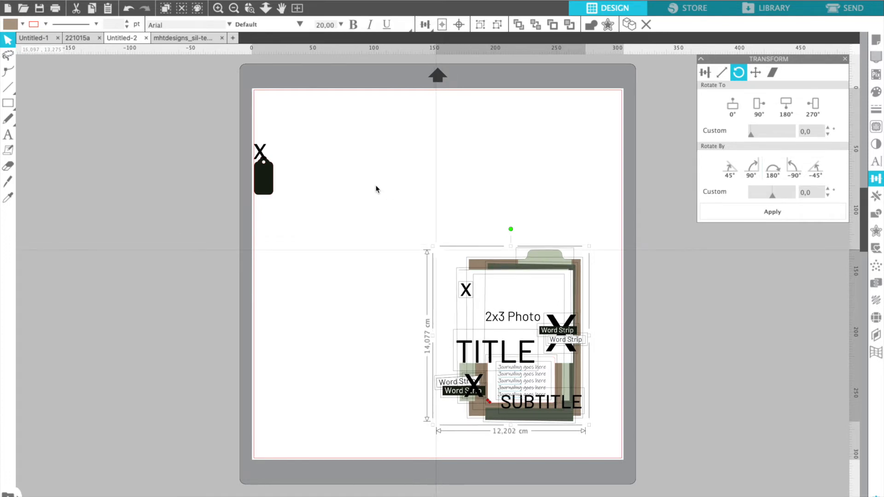
# - Enlarge the photo cluster further from its upper-left corner to about 18,2 by 20,9 cm
pyautogui.hotkey('ctrl', 'z')
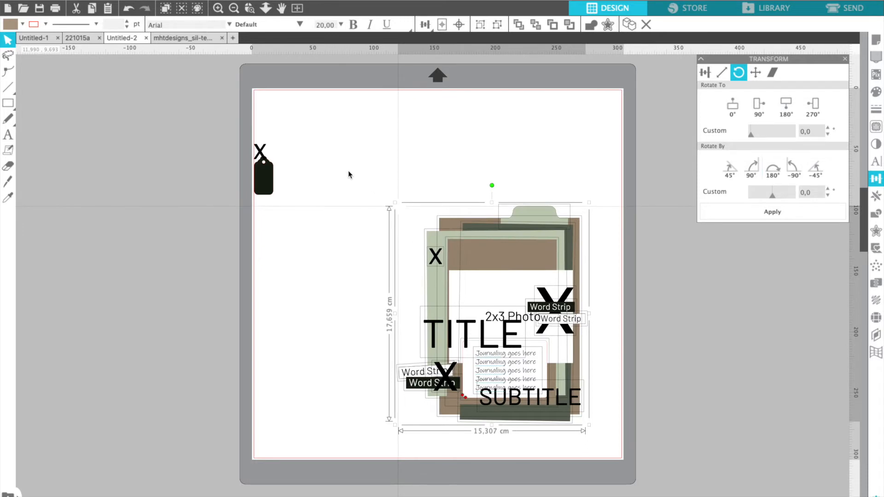
pyautogui.hotkey('ctrl', 'z')
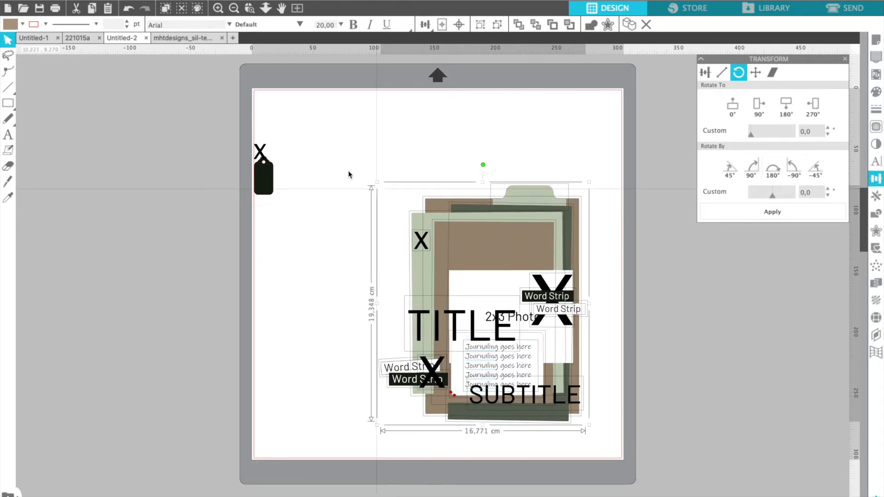
pyautogui.hotkey('ctrl', 'z')
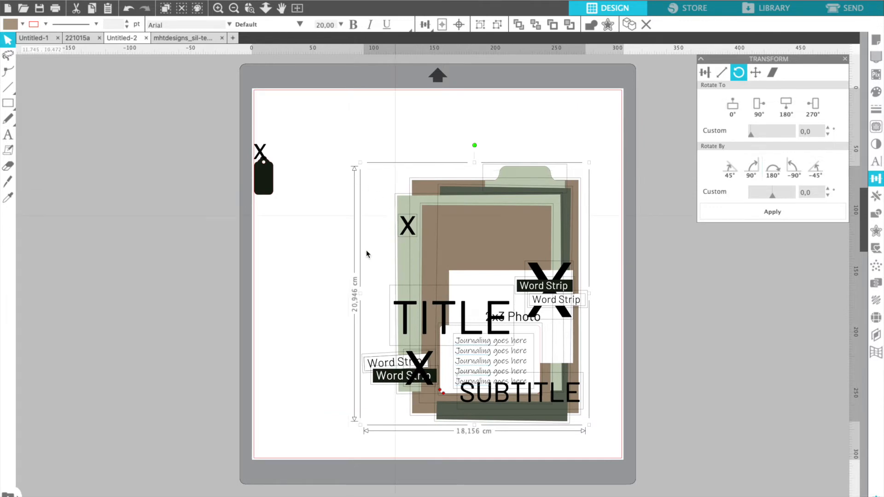
pyautogui.click(618, 408)
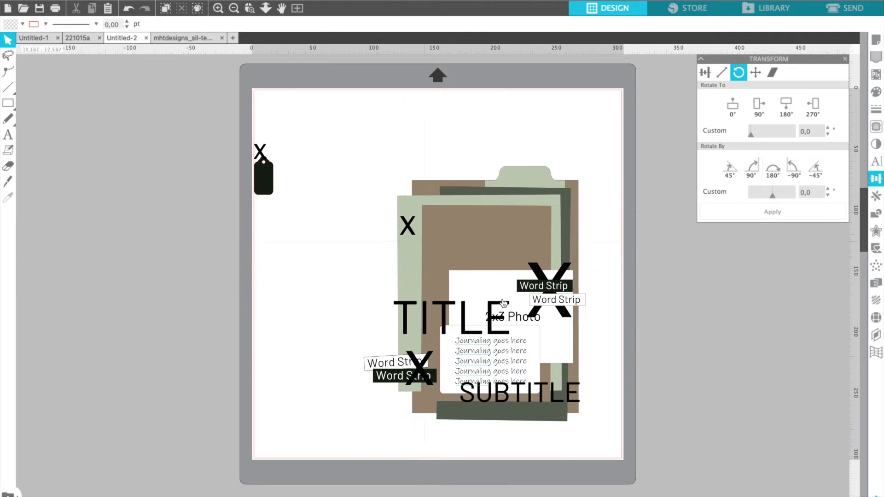
pyautogui.click(513, 320)
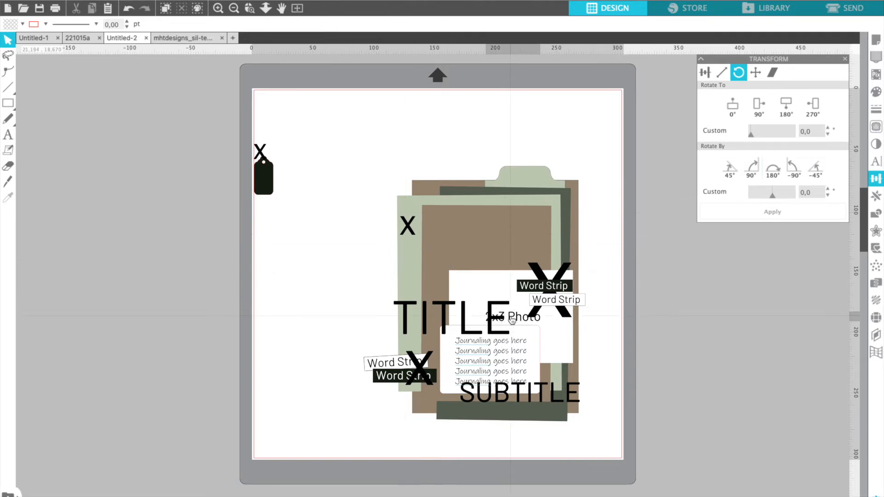
pyautogui.moveTo(493, 269); pyautogui.dragTo(496, 273)
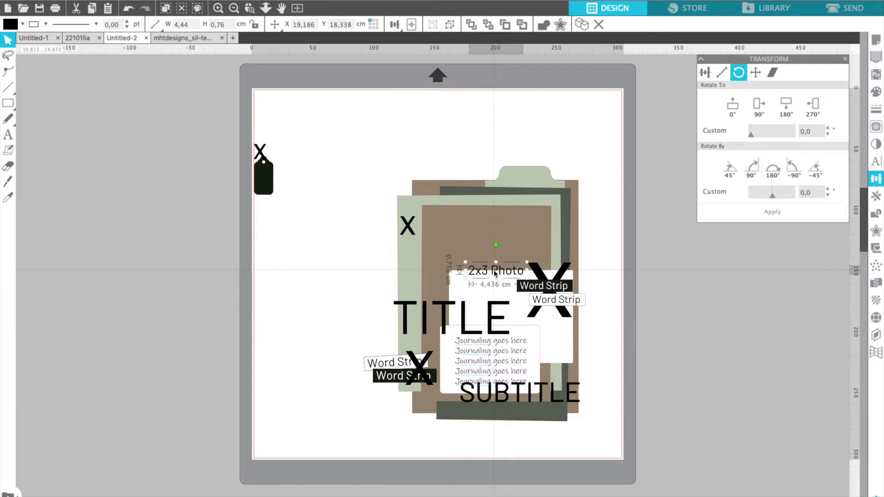
pyautogui.hotkey('ctrl', 'z')
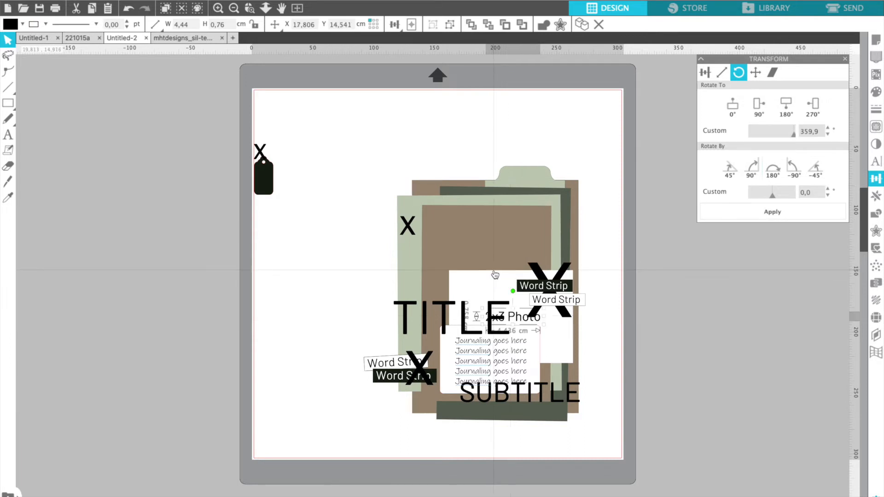
# - Move the white photo rectangle and its 2x3 Photo label up into the brown frame, and compare the layout with the original template
pyautogui.click(471, 280)
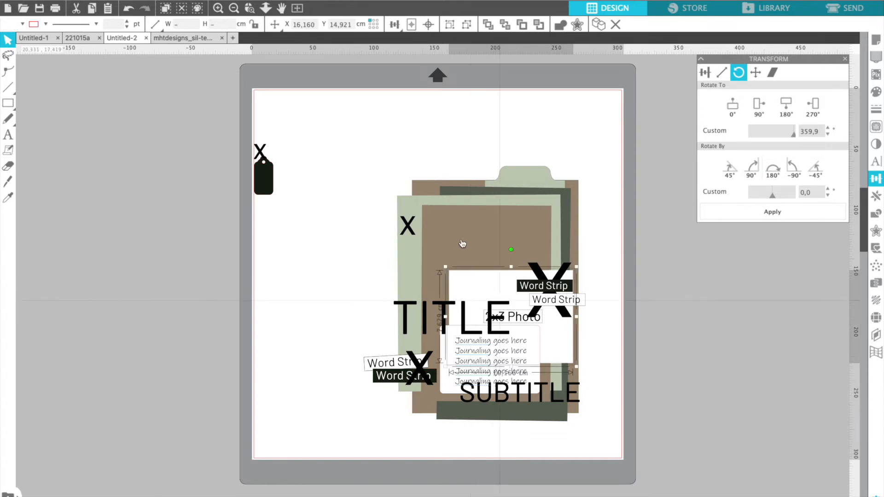
pyautogui.moveTo(454, 233)
pyautogui.mouseDown()
pyautogui.moveTo(449, 221)
pyautogui.moveTo(463, 225)
pyautogui.mouseUp()
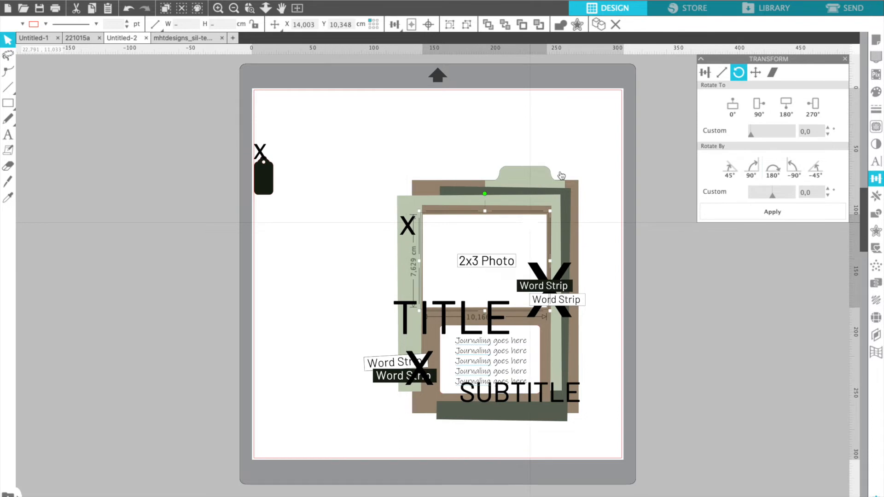
pyautogui.click(178, 38)
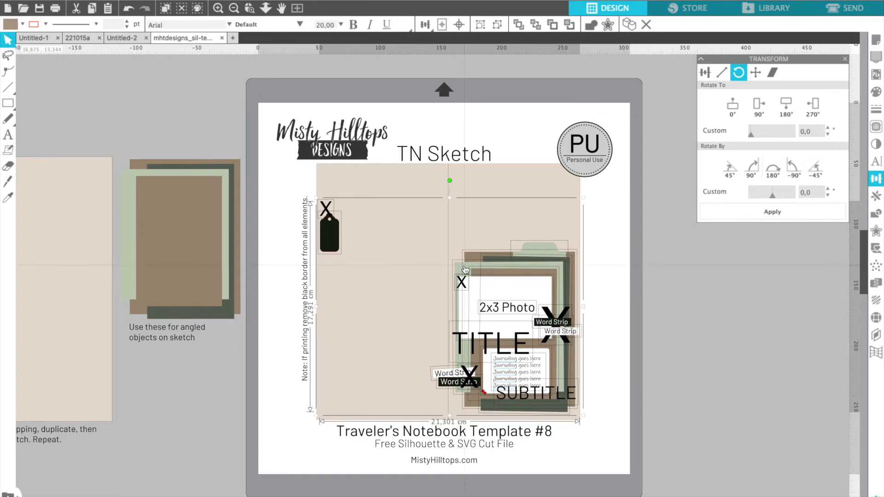
pyautogui.click(120, 38)
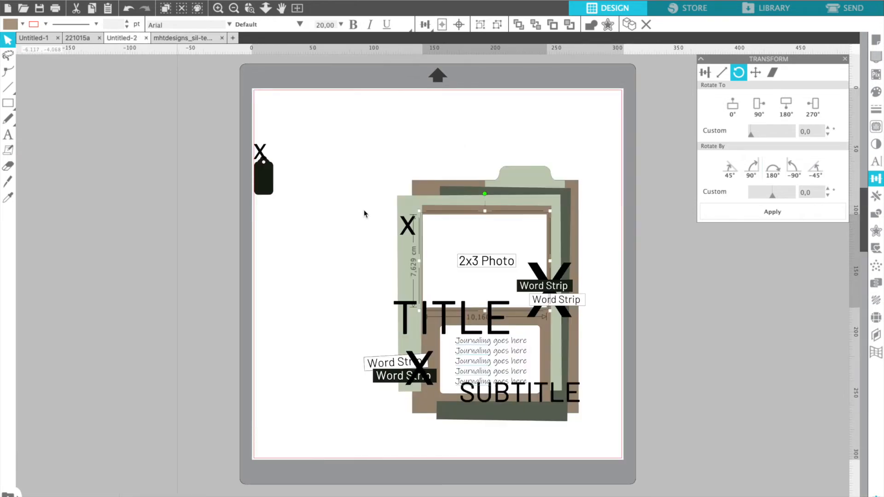
pyautogui.click(362, 157)
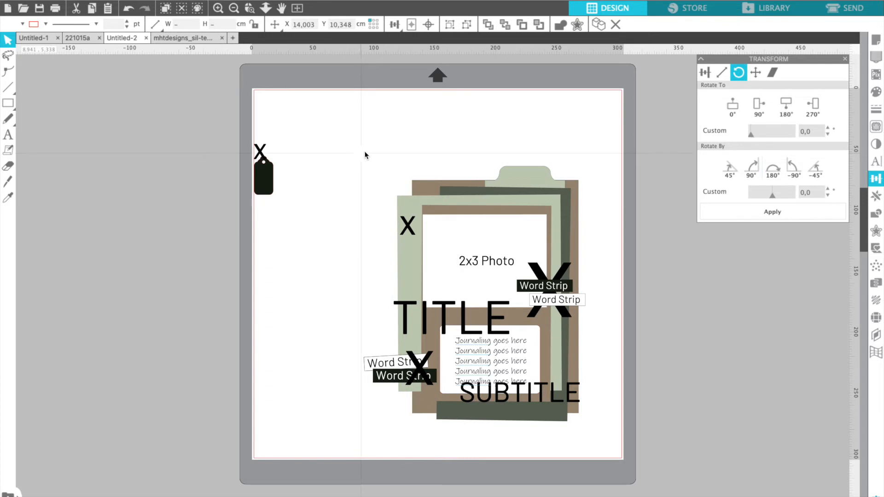
# - Select the cluster without the white photo rectangle and its label, and shrink it from its upper-left corner to about 16,8 by 19,4 cm
pyautogui.moveTo(593, 418); pyautogui.dragTo(603, 429)
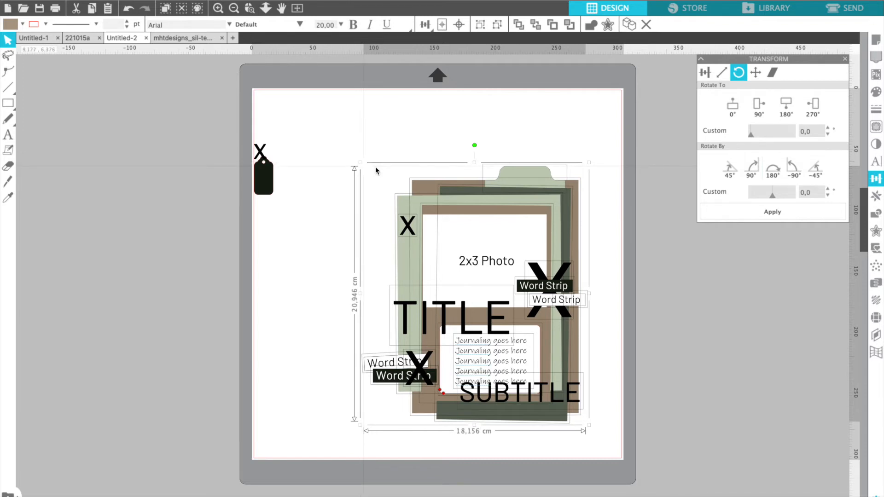
pyautogui.moveTo(361, 163); pyautogui.dragTo(375, 170)
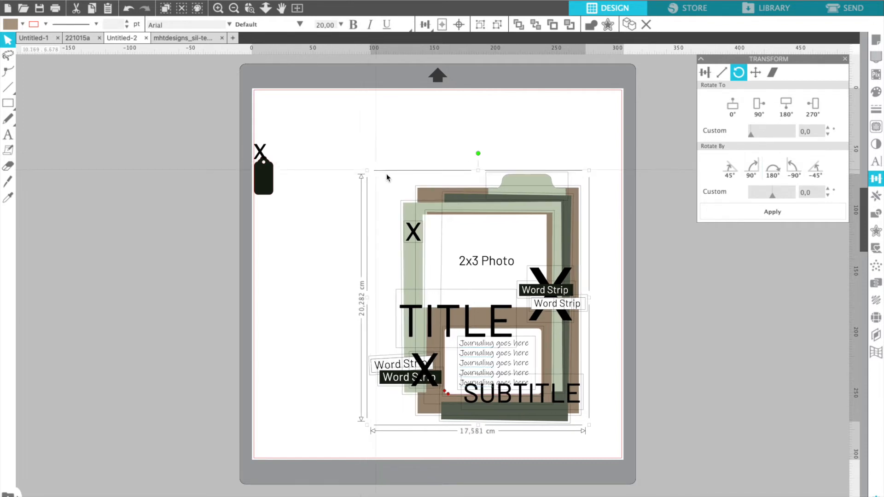
pyautogui.moveTo(387, 175); pyautogui.dragTo(391, 177)
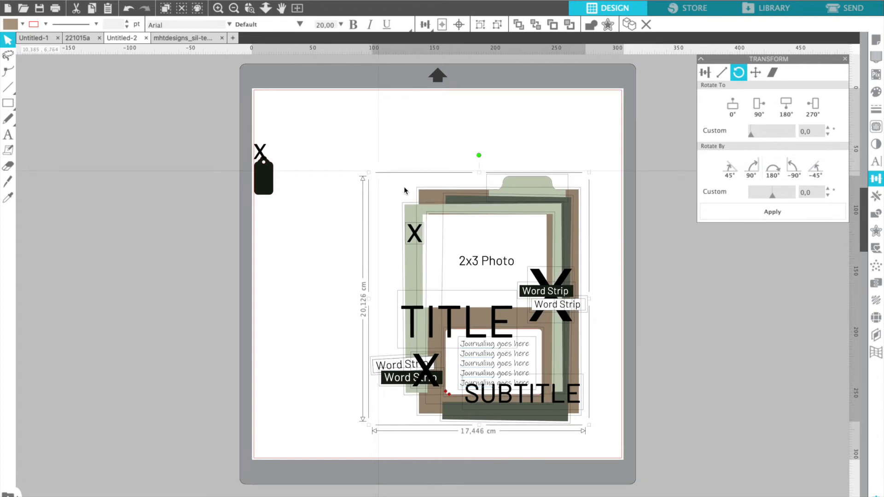
pyautogui.moveTo(405, 187); pyautogui.dragTo(405, 187)
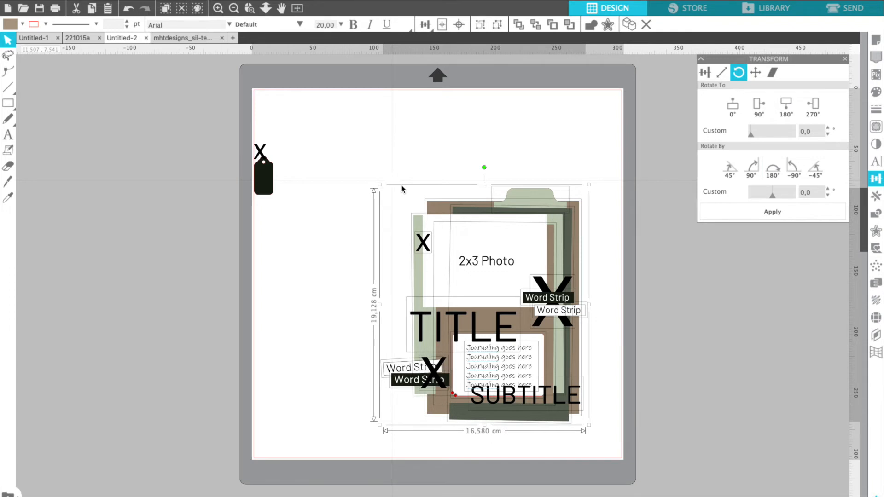
pyautogui.moveTo(401, 185); pyautogui.dragTo(402, 185)
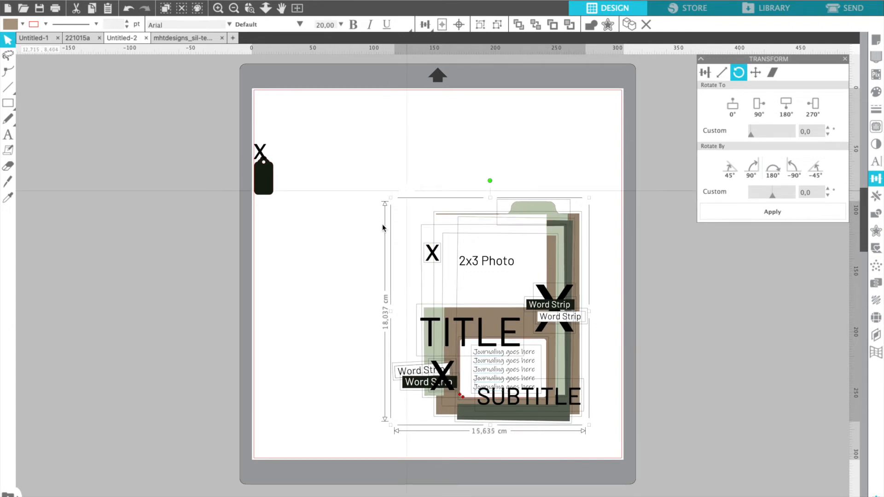
pyautogui.moveTo(391, 197); pyautogui.dragTo(389, 196)
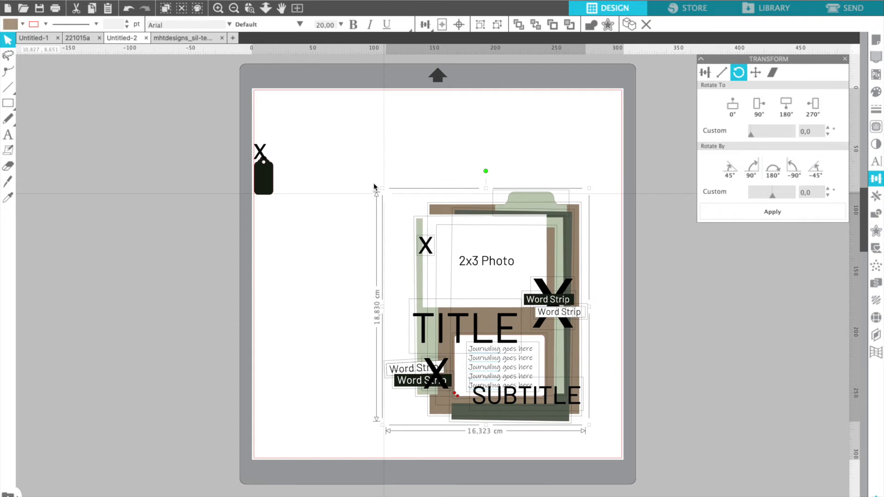
pyautogui.moveTo(374, 184); pyautogui.dragTo(373, 184)
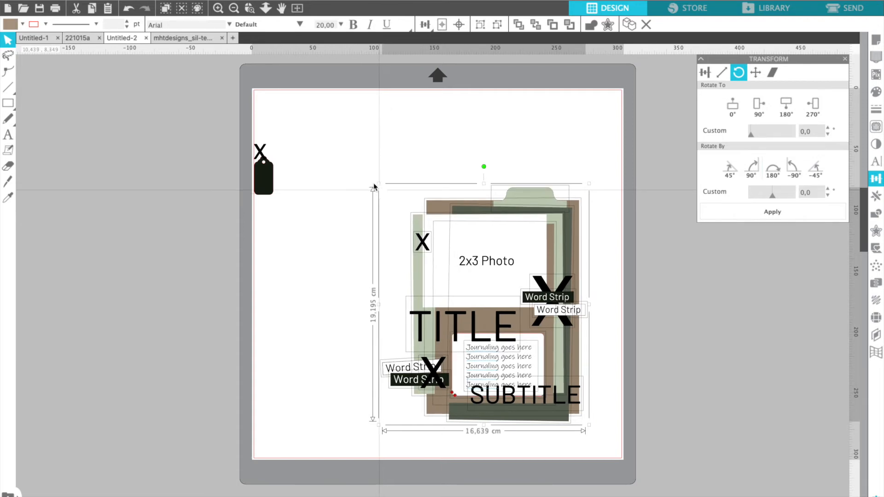
pyautogui.moveTo(374, 184); pyautogui.dragTo(374, 183)
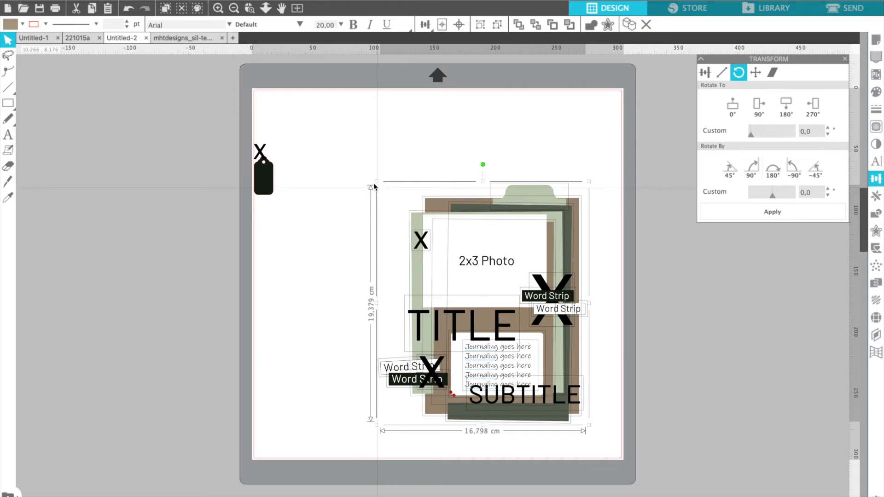
# - Move the white photo rectangle and its 2x3 Photo label slightly down within the resized frame
pyautogui.click(461, 243)
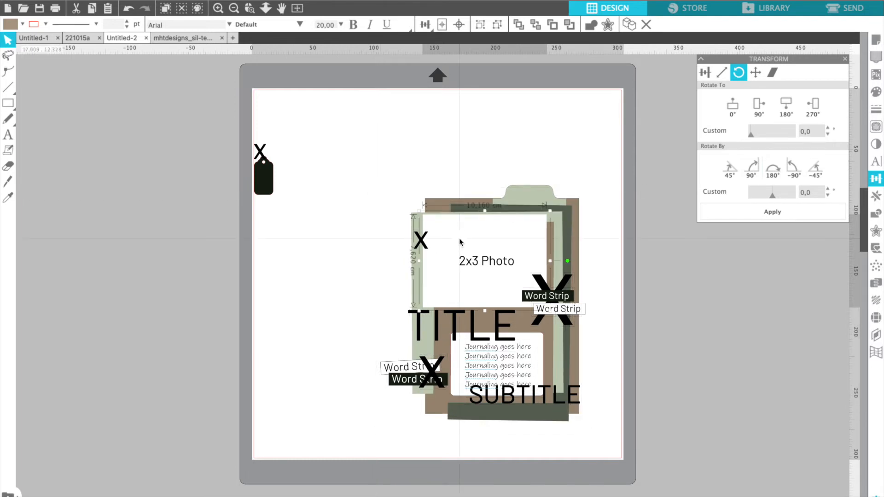
pyautogui.keyDown('shift'); pyautogui.click(468, 263); pyautogui.keyUp('shift')
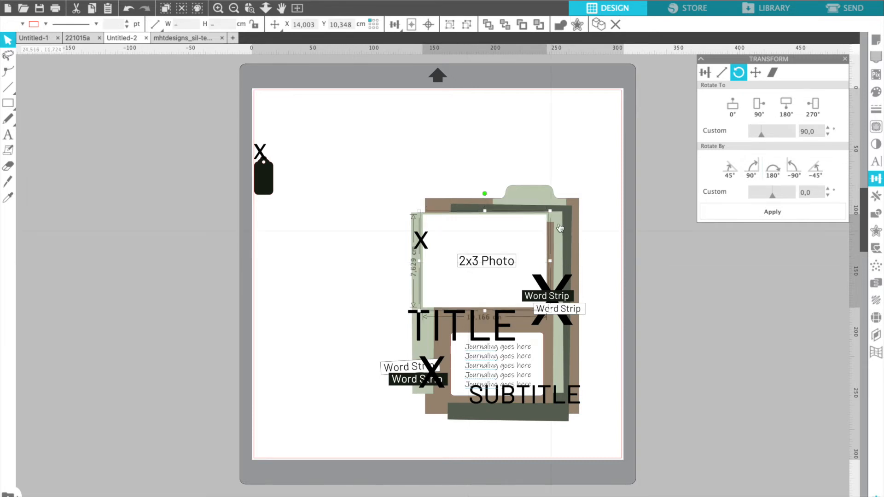
pyautogui.moveTo(481, 244)
pyautogui.mouseDown()
pyautogui.moveTo(483, 264)
pyautogui.moveTo(480, 253)
pyautogui.mouseUp()
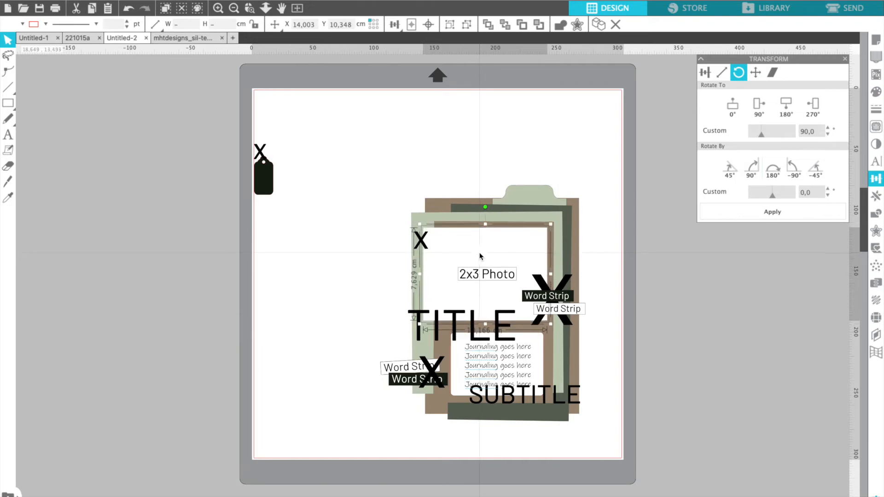
pyautogui.click(655, 327)
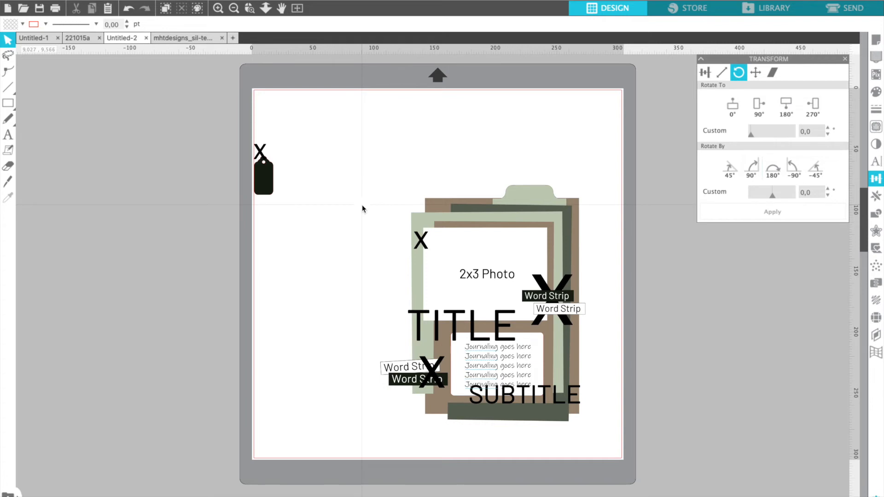
# - Delete the 2x3 Photo label and shift the SUBTITLE text slightly right and down
pyautogui.click(464, 276)
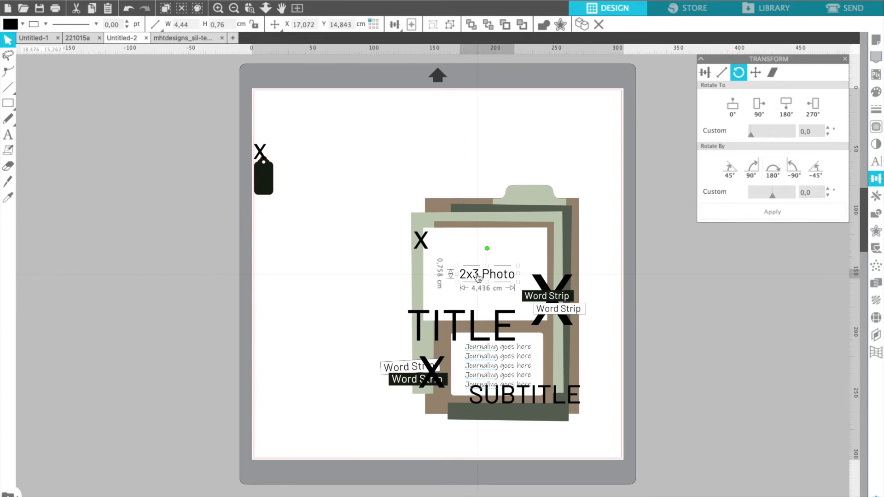
pyautogui.click(381, 296)
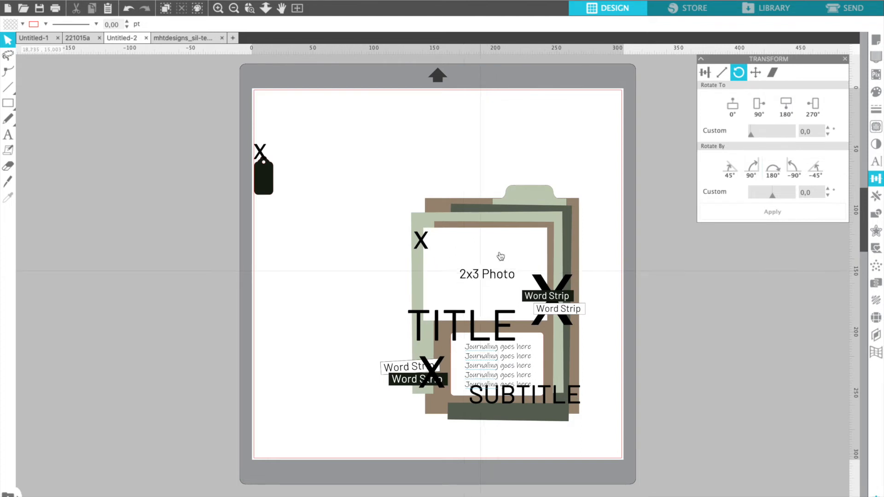
pyautogui.click(470, 278)
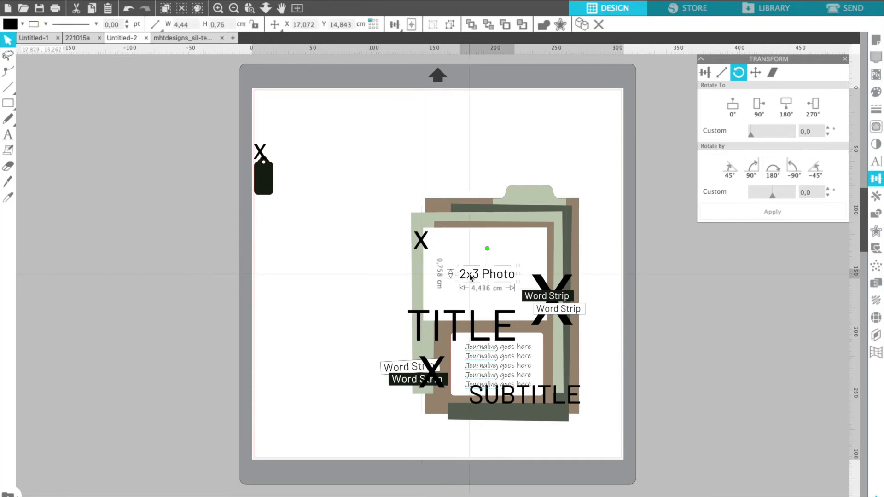
pyautogui.press('Delete')
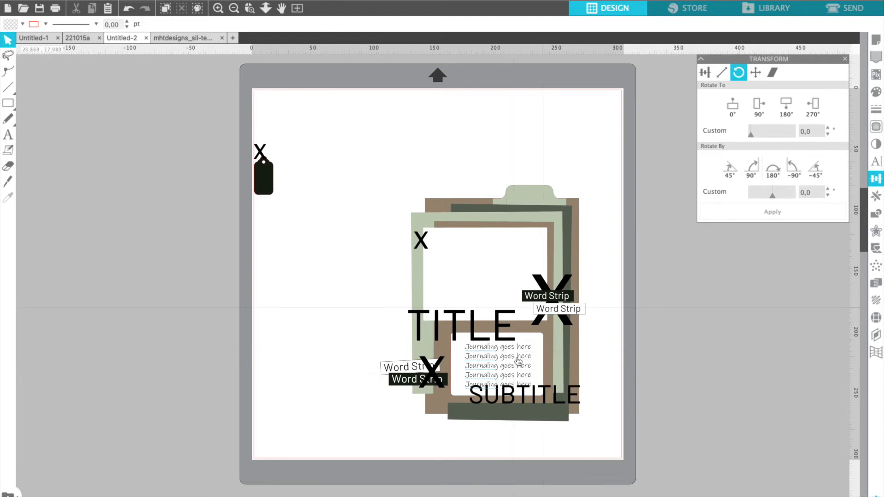
pyautogui.moveTo(526, 396); pyautogui.dragTo(533, 404)
pyautogui.press('Escape')
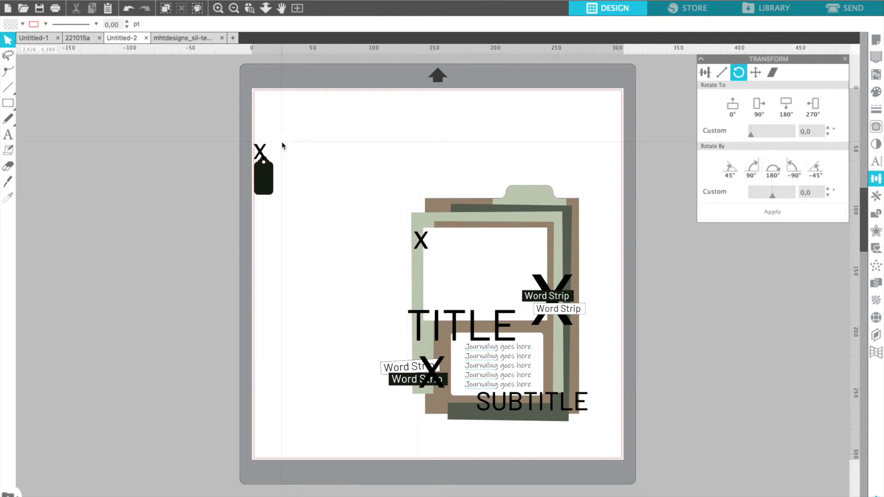
# - Copy all the sketch elements into a new blank document at the same position
pyautogui.hotkey('ctrl', 'a')
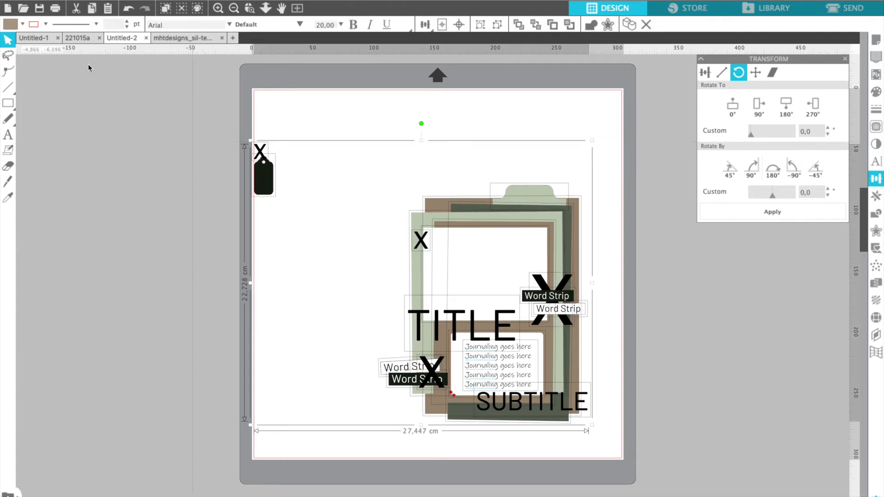
pyautogui.click(8, 8)
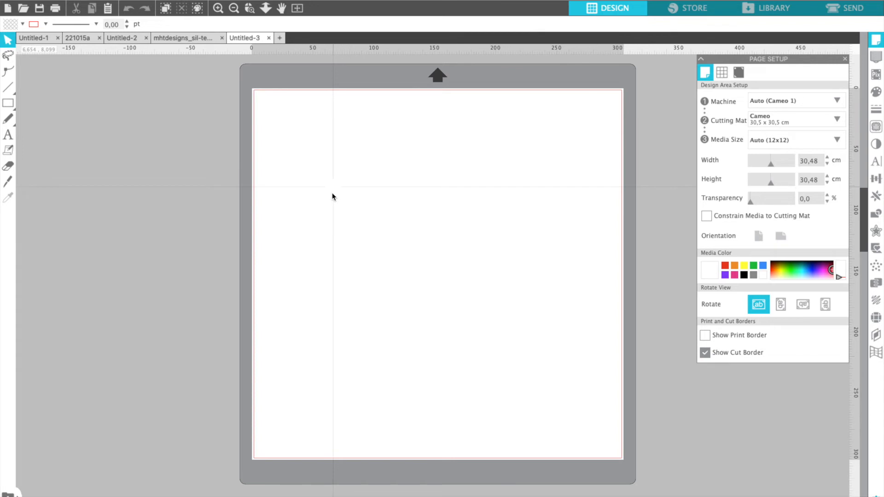
pyautogui.hotkey('ctrl', 'v')
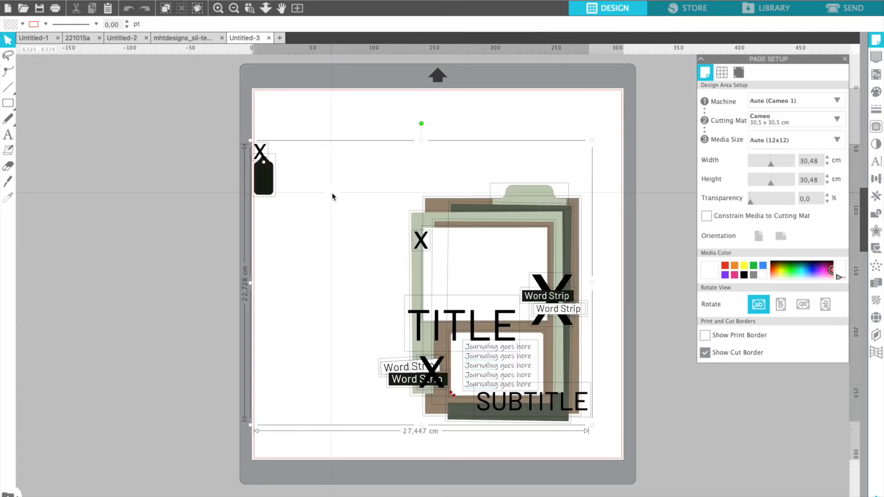
pyautogui.click(311, 252)
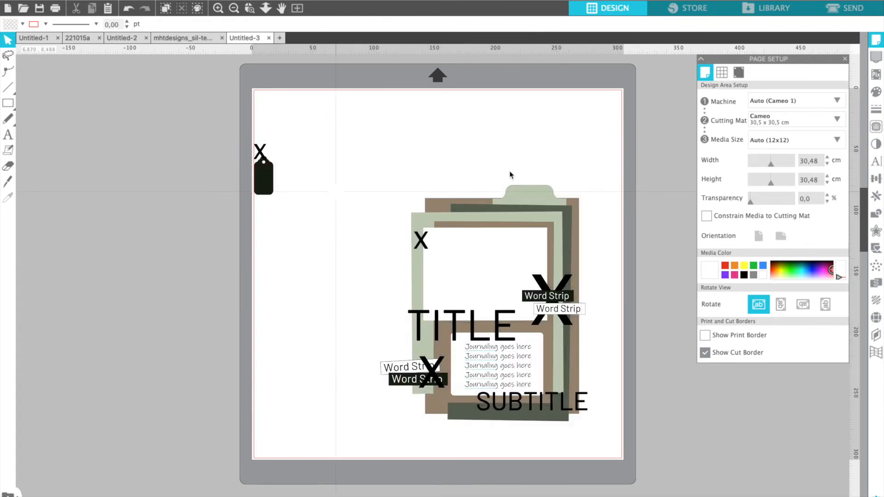
# - Resize the white photo rectangle to 15,24 by 10,16 cm without keeping its proportions and rotate it by -90°
pyautogui.click(465, 264)
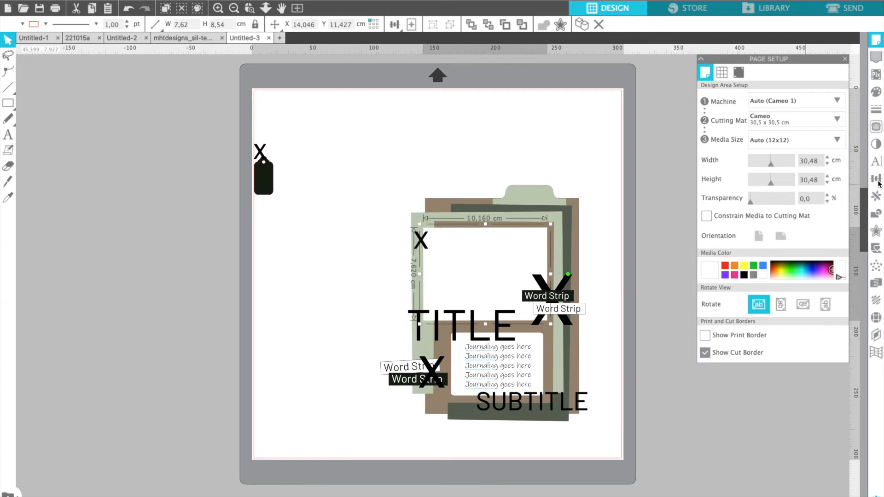
pyautogui.click(878, 180)
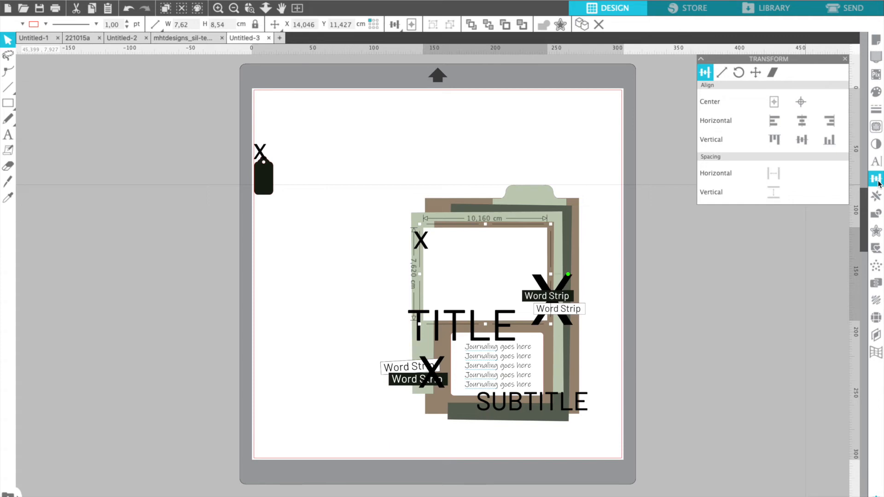
pyautogui.click(722, 73)
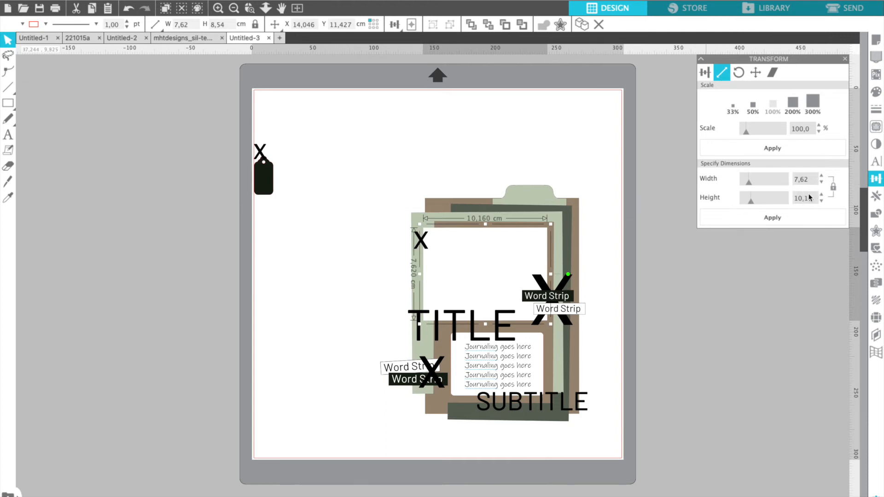
pyautogui.click(833, 188)
pyautogui.click(814, 180)
pyautogui.write('15,')
pyautogui.doubleClick(801, 178)
pyautogui.write('15')
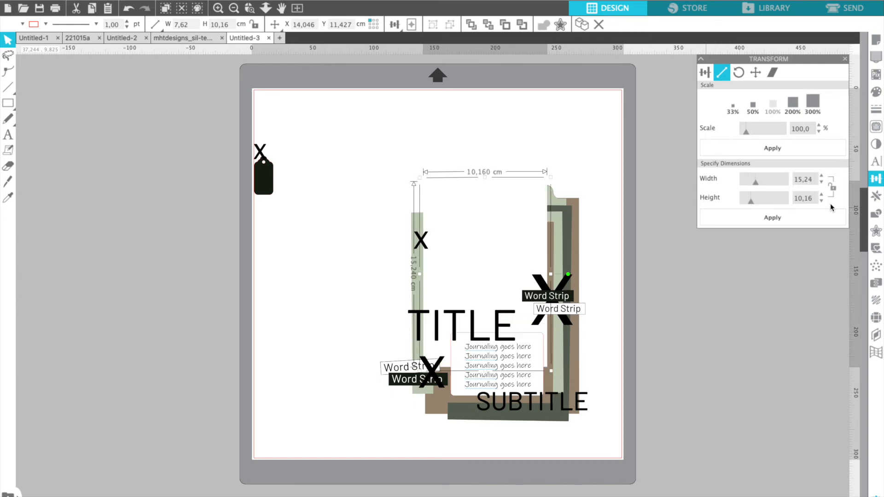
pyautogui.click(740, 73)
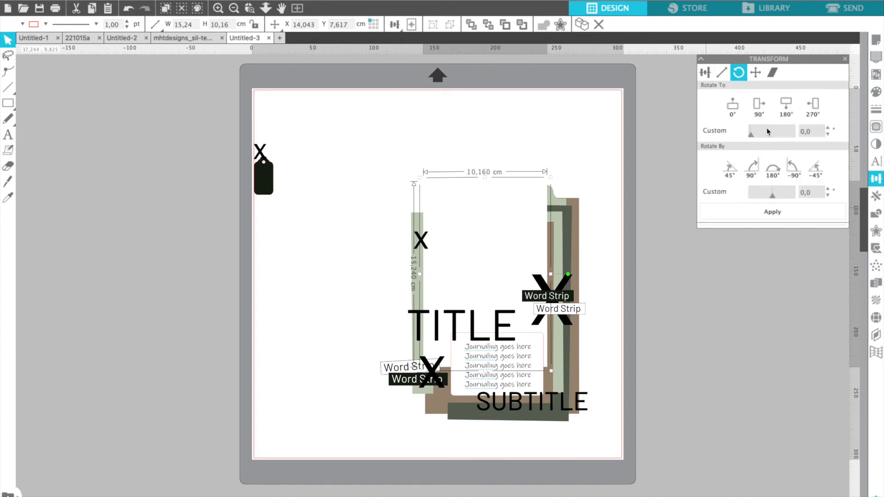
pyautogui.click(796, 169)
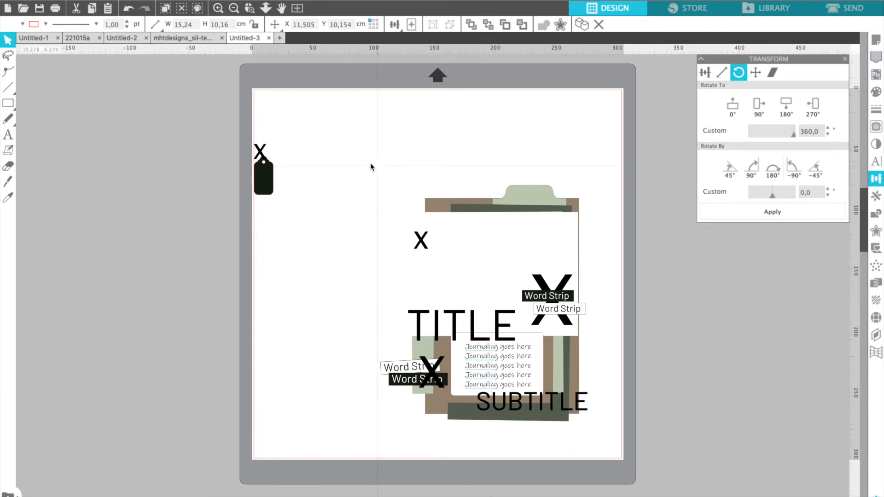
# - Enlarge the cluster without the photo rectangle toward the upper left to about 21,7 by 24,6 cm, and move the rectangle up into its frame
pyautogui.click(582, 385)
pyautogui.moveTo(600, 425); pyautogui.dragTo(605, 432)
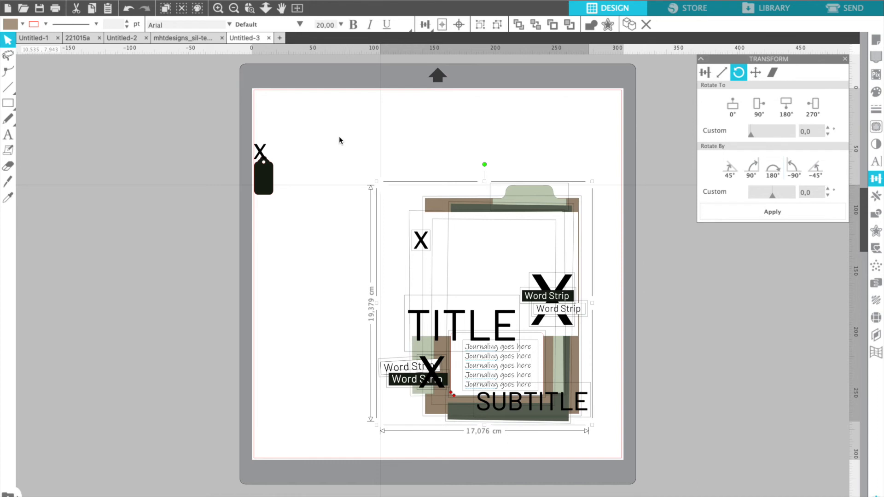
pyautogui.moveTo(338, 137); pyautogui.dragTo(324, 124)
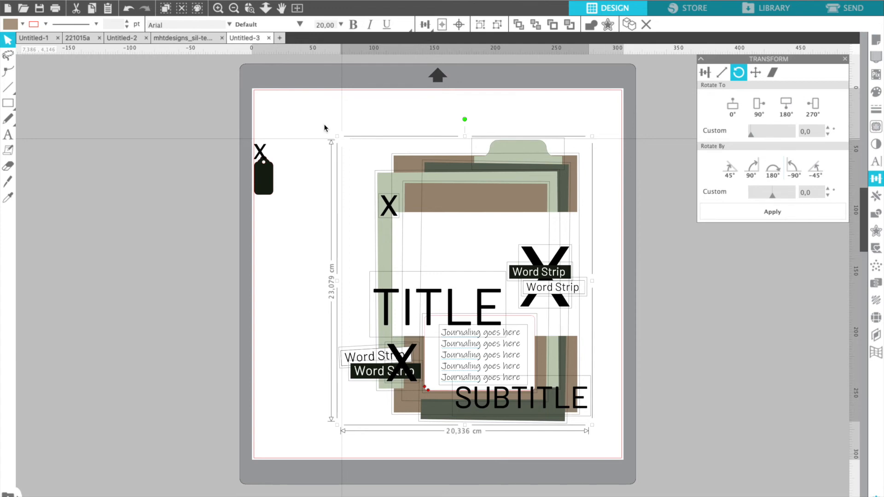
pyautogui.moveTo(325, 128); pyautogui.dragTo(322, 124)
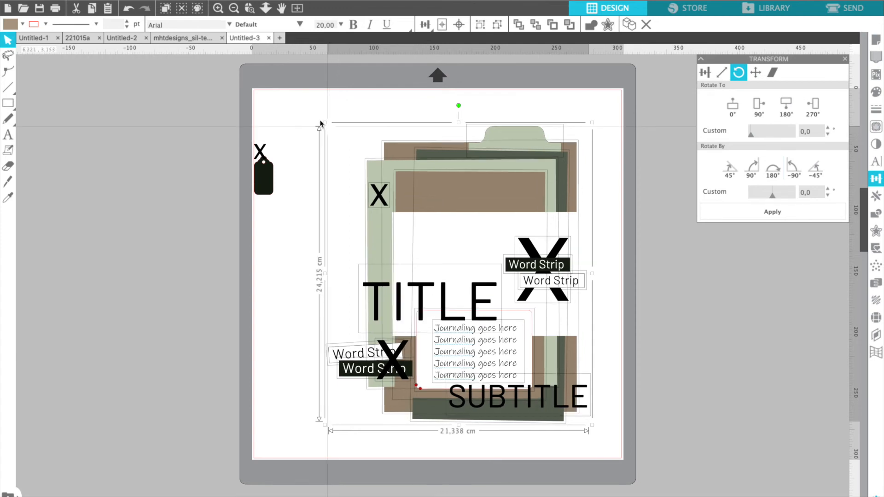
pyautogui.moveTo(320, 123); pyautogui.dragTo(320, 122)
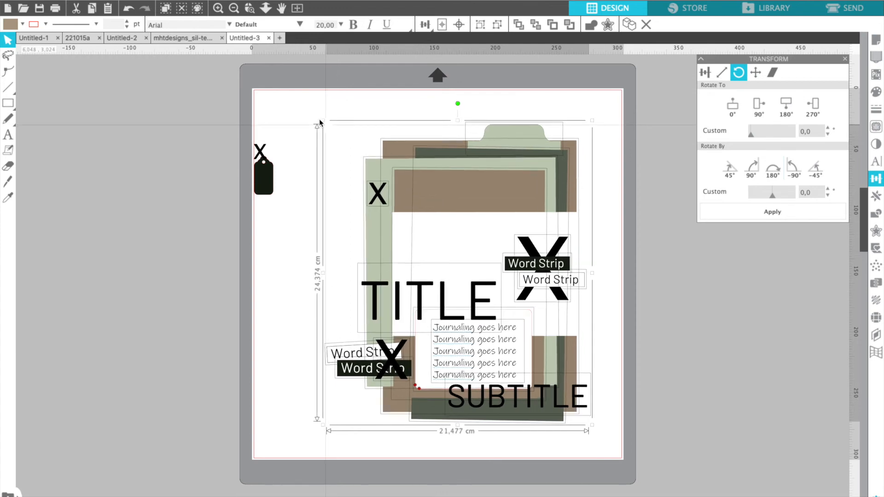
pyautogui.click(298, 260)
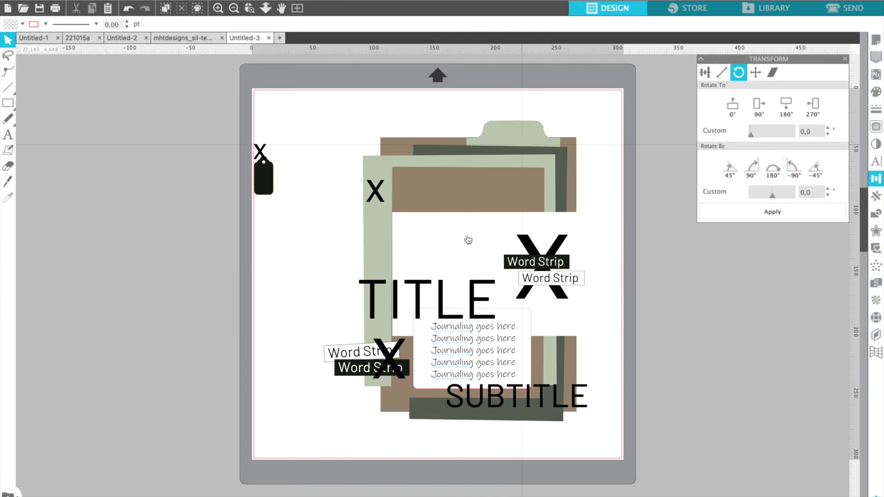
pyautogui.moveTo(443, 204); pyautogui.dragTo(425, 193)
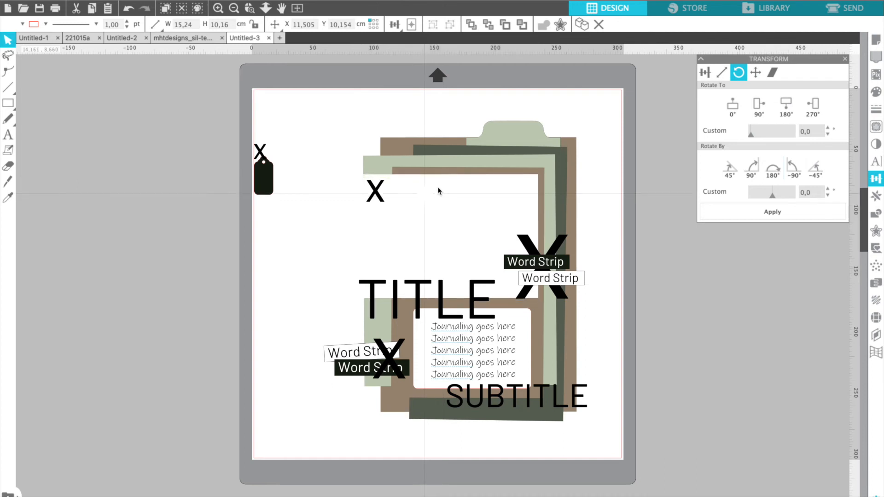
pyautogui.click(519, 193)
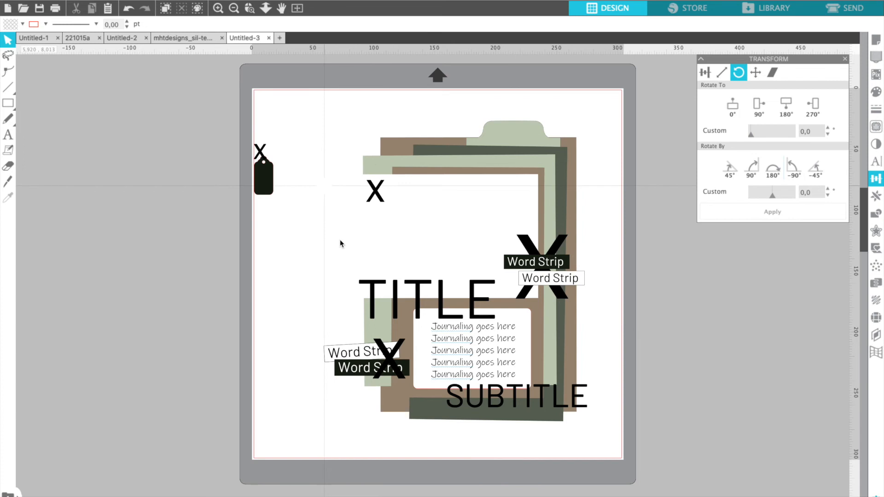
# - Enlarge the cluster without the photo rectangle further to about 24,4 by 27,7 cm, and move the rectangle up to fit the frame
pyautogui.moveTo(336, 105); pyautogui.dragTo(606, 439)
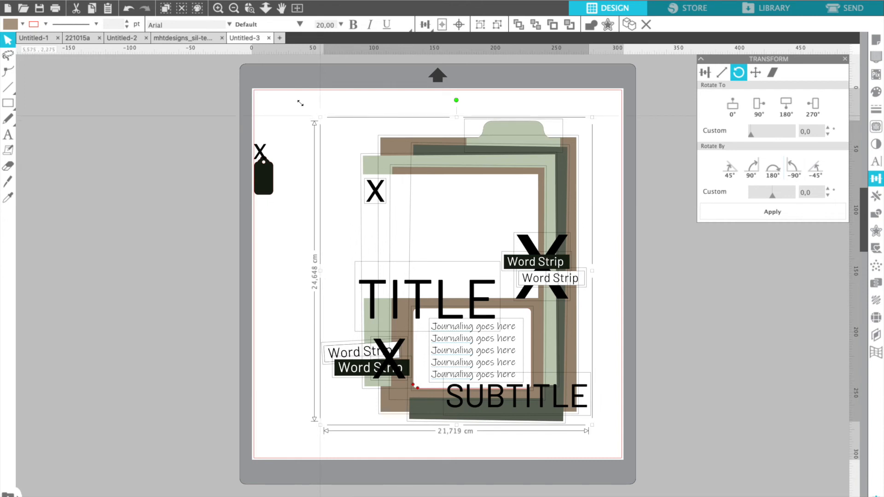
pyautogui.moveTo(294, 99); pyautogui.dragTo(291, 95)
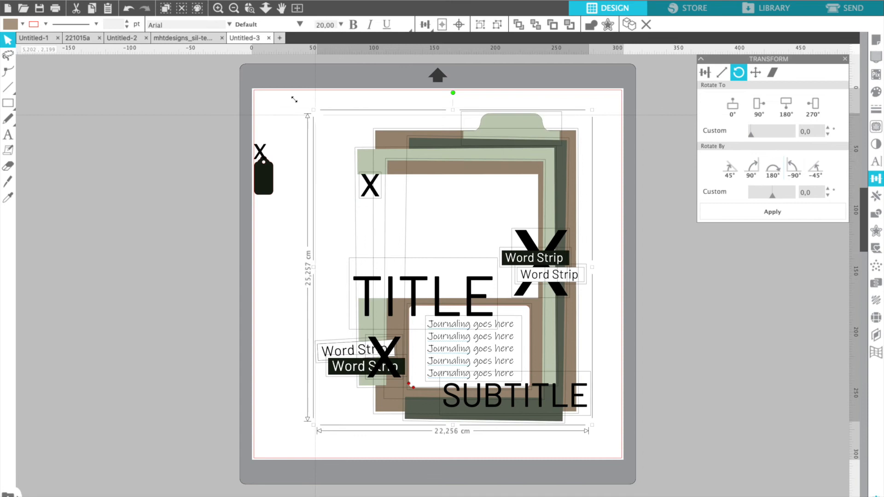
pyautogui.moveTo(281, 92); pyautogui.dragTo(277, 91)
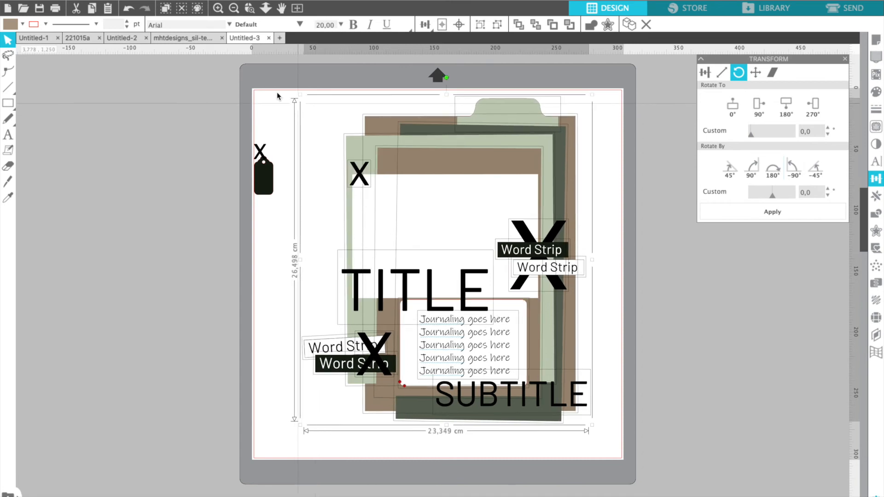
pyautogui.moveTo(273, 90); pyautogui.dragTo(274, 91)
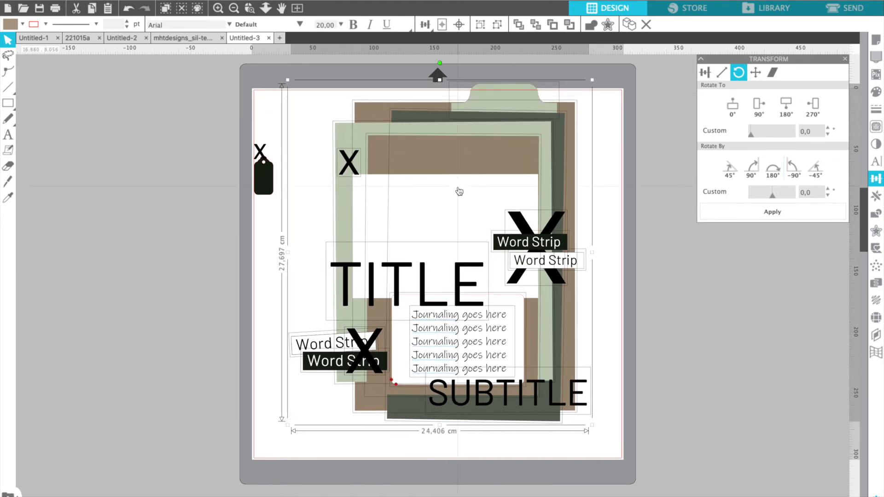
pyautogui.click(608, 191)
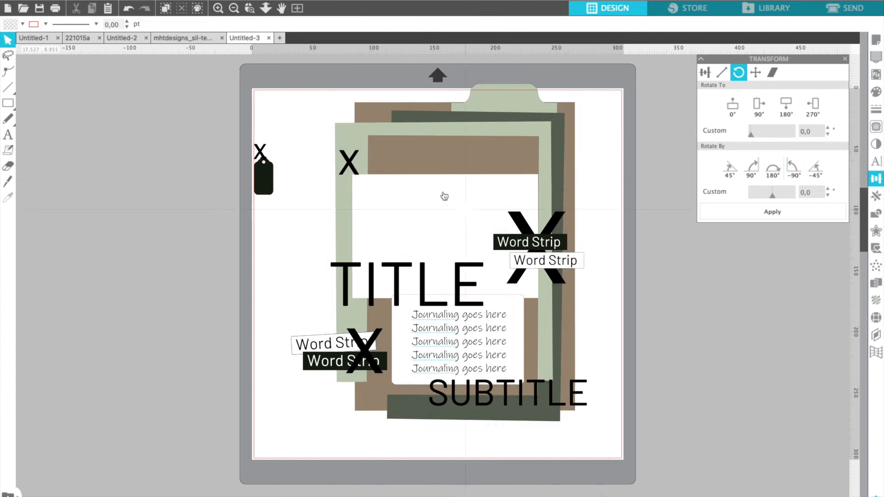
pyautogui.moveTo(442, 193); pyautogui.dragTo(449, 184)
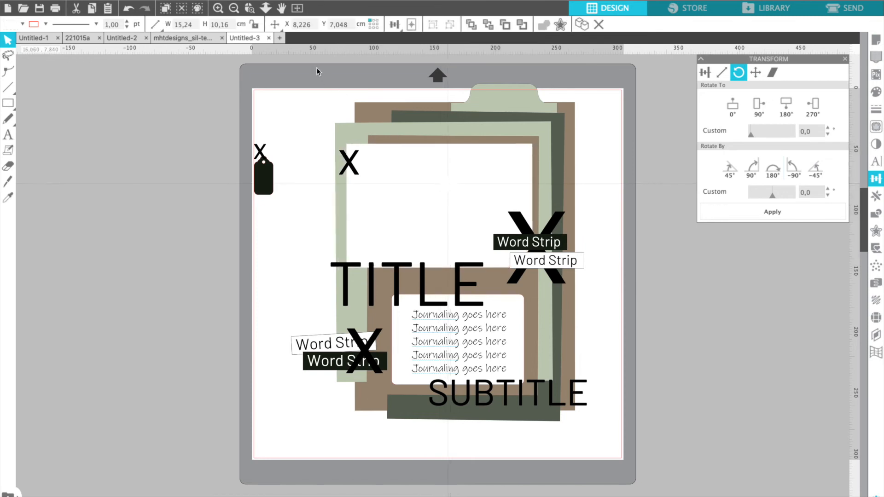
pyautogui.click(317, 69)
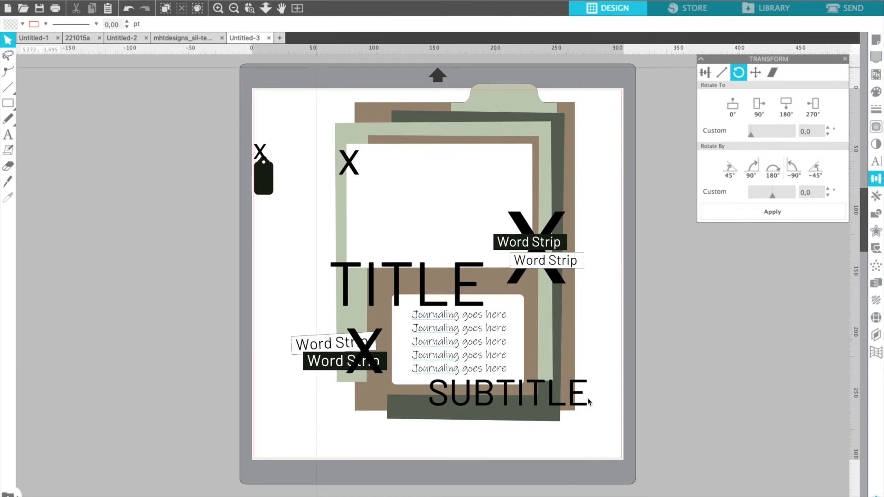
# - Move the whole cluster including the photo rectangle down and slightly right so it sits within the right side of the page
pyautogui.hotkey('ctrl', 'a')
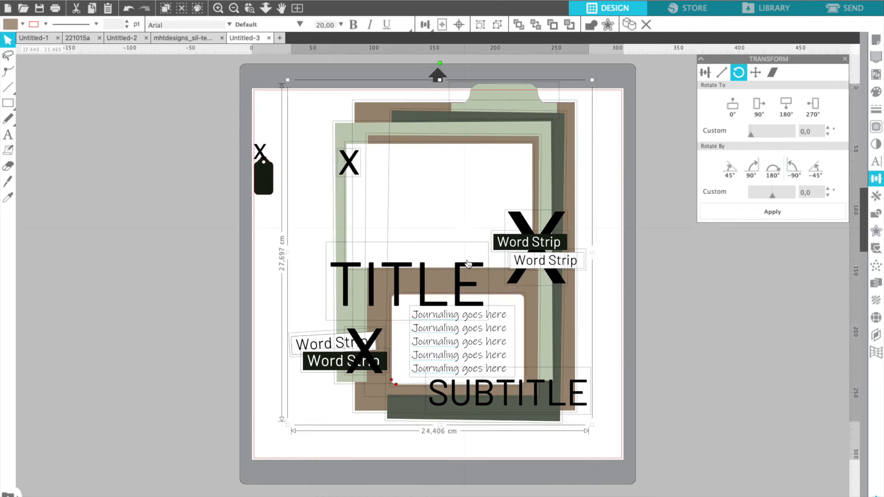
pyautogui.press('Down')
pyautogui.press('Down')
pyautogui.press('Down')
pyautogui.press('Down')
pyautogui.press('Down')
pyautogui.press('Down')
pyautogui.press('Down')
pyautogui.press('Down')
pyautogui.press('Down')
pyautogui.press('Down')
pyautogui.press('Down')
pyautogui.press('Down')
pyautogui.press('Down')
pyautogui.press('Down')
pyautogui.press('Down')
pyautogui.press('Down')
pyautogui.press('Down')
pyautogui.press('Down')
pyautogui.press('Down')
pyautogui.press('Down')
pyautogui.moveTo(466, 263); pyautogui.dragTo(446, 252)
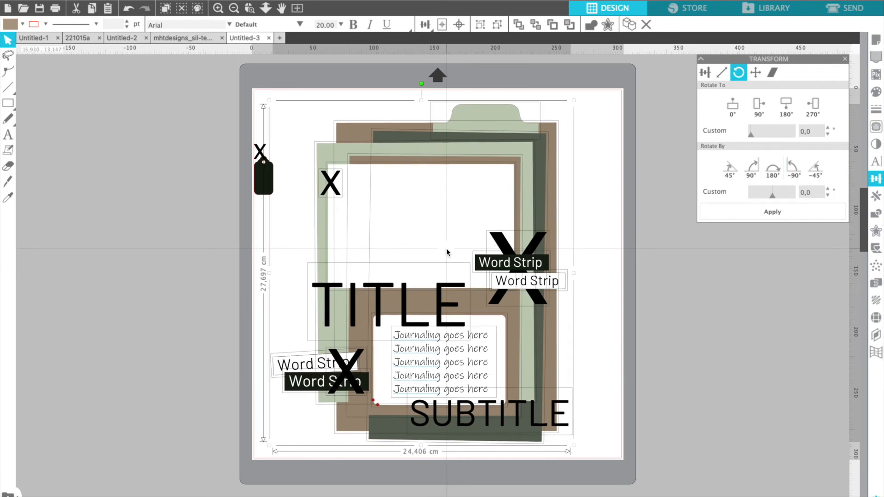
pyautogui.moveTo(447, 253); pyautogui.dragTo(492, 245)
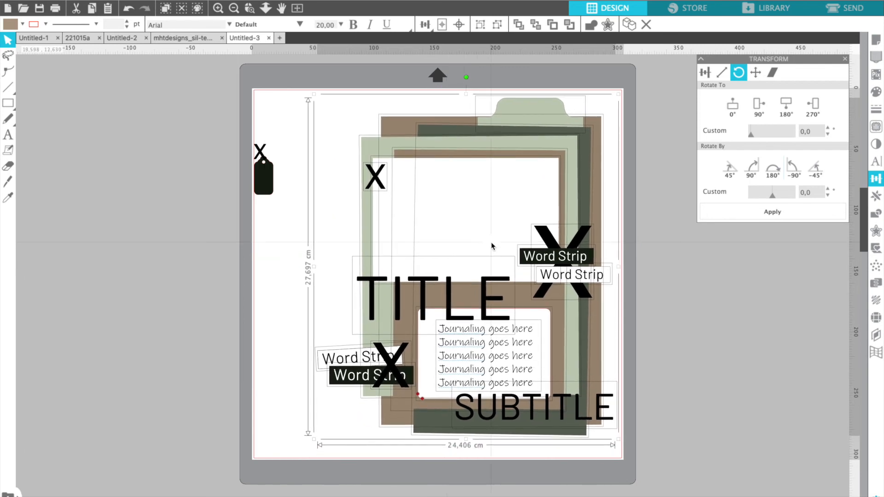
pyautogui.click(659, 343)
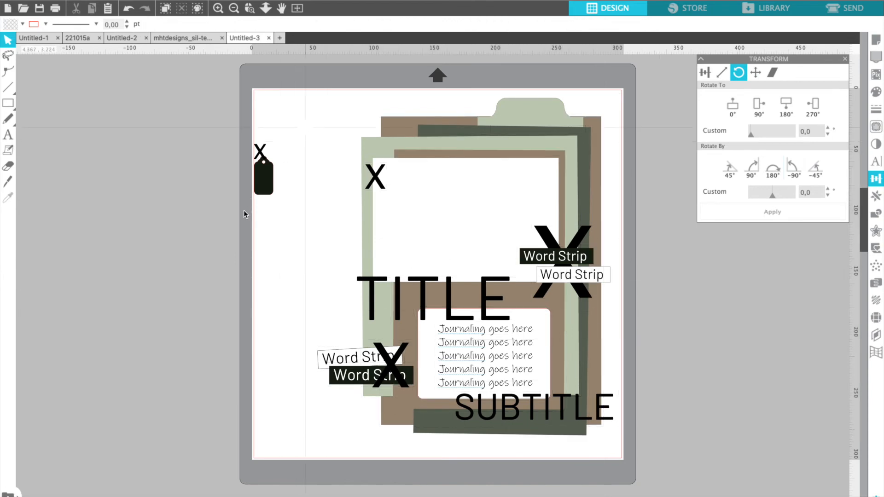
# - Select the black tag with its X and enlarge both from the upper-right corner to about 2,8 by 7,2 cm
pyautogui.moveTo(306, 128); pyautogui.dragTo(244, 210)
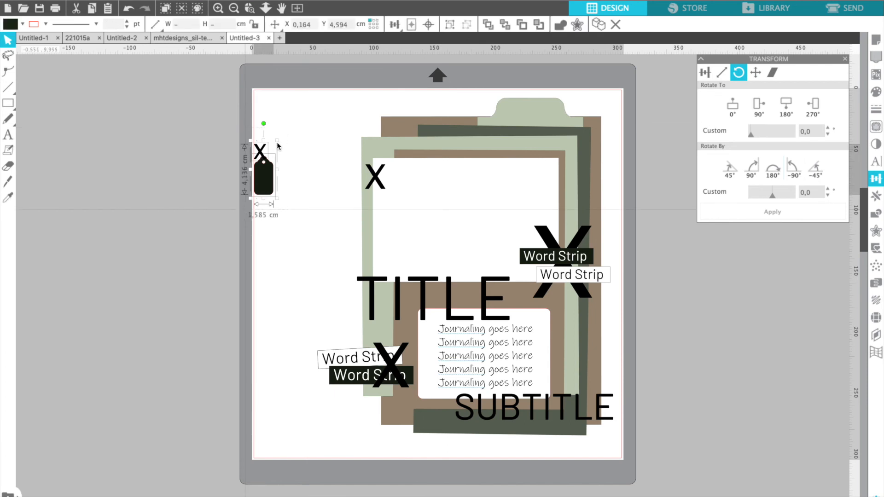
pyautogui.moveTo(277, 143); pyautogui.dragTo(297, 107)
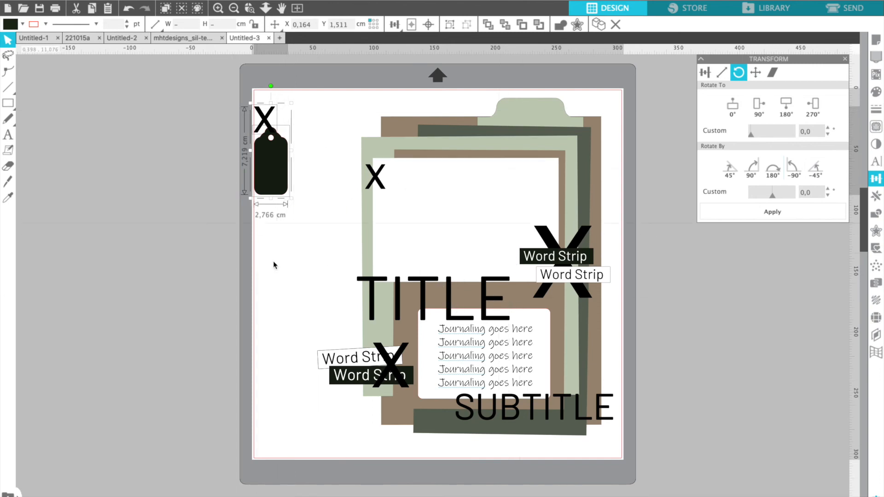
pyautogui.click(287, 292)
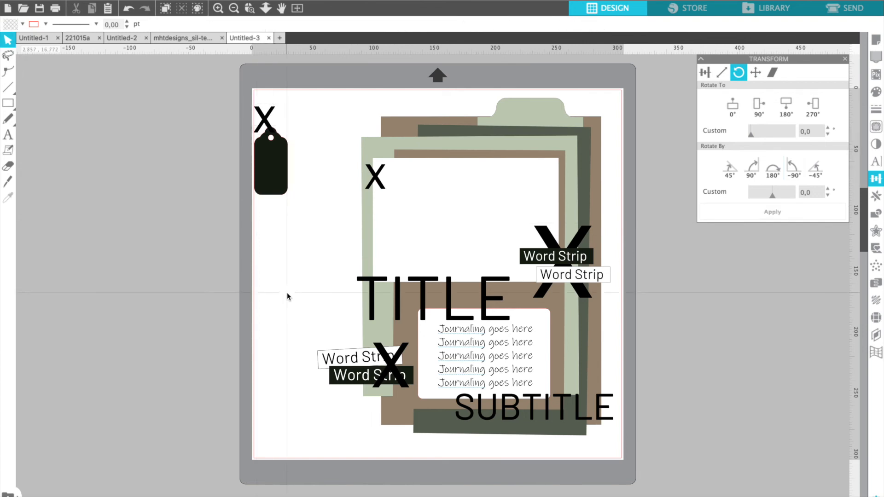
# - Compare the original traveler's notebook template, the 8x8 layout in Untitled-1, the 221015a layout and the 12x12 variation in Untitled-3
pyautogui.click(175, 38)
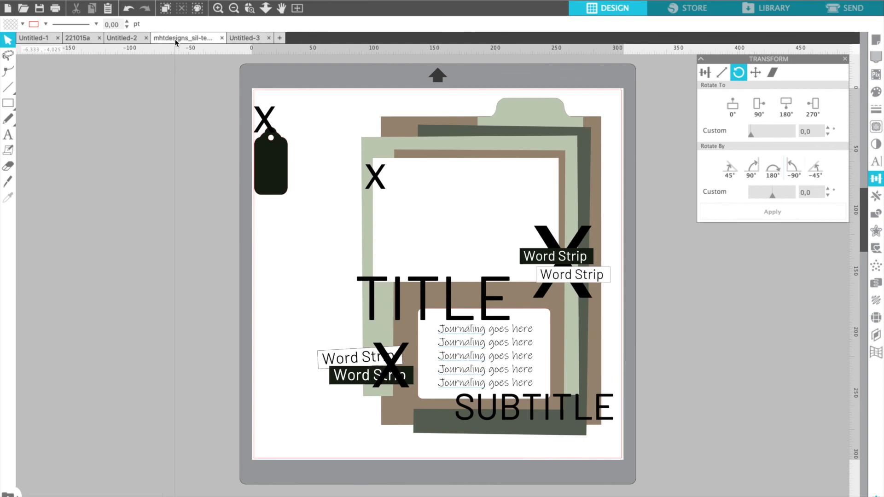
pyautogui.click(617, 249)
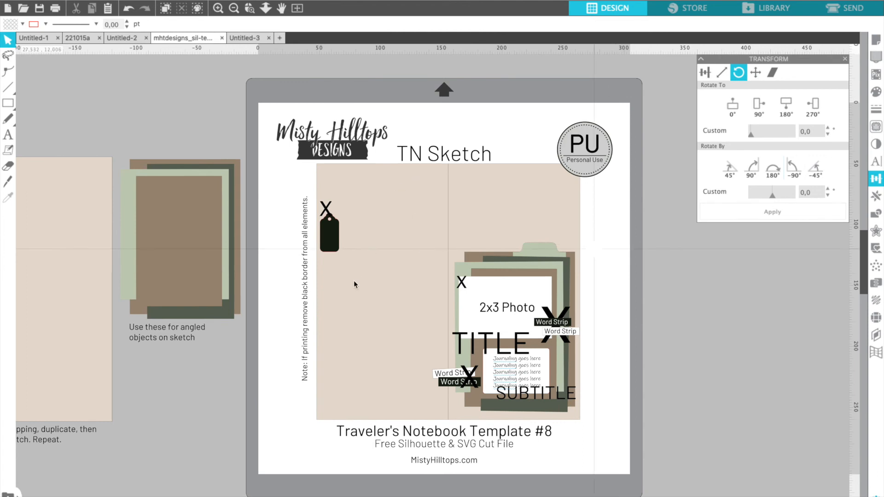
pyautogui.click(244, 38)
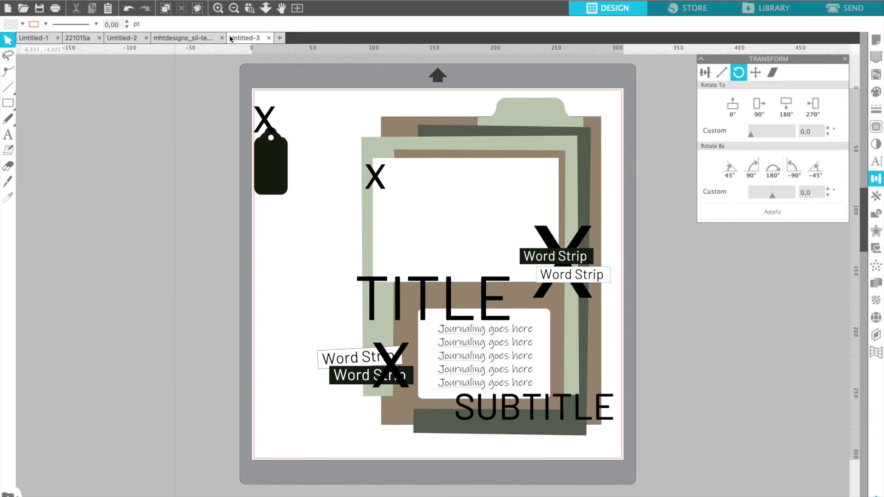
pyautogui.click(29, 40)
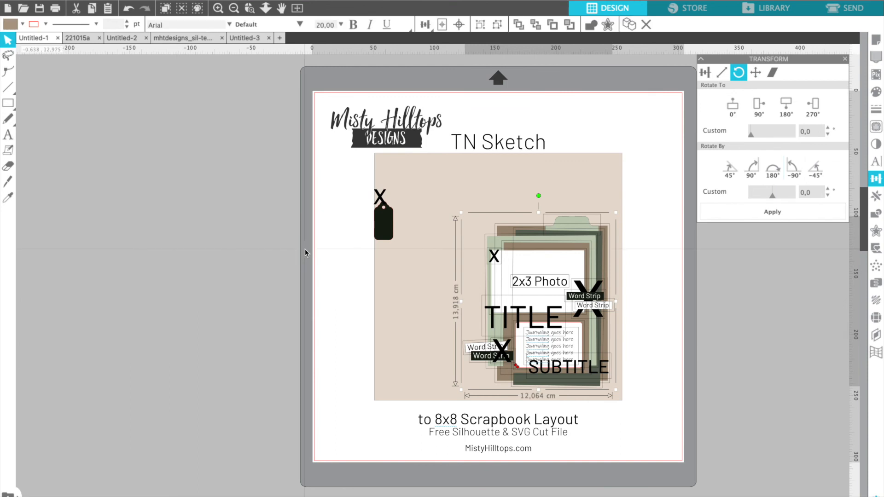
pyautogui.click(335, 261)
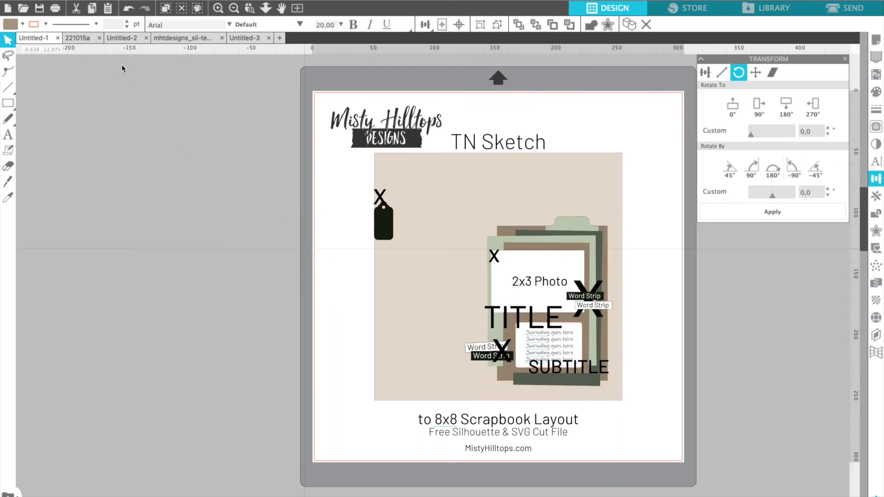
pyautogui.click(79, 39)
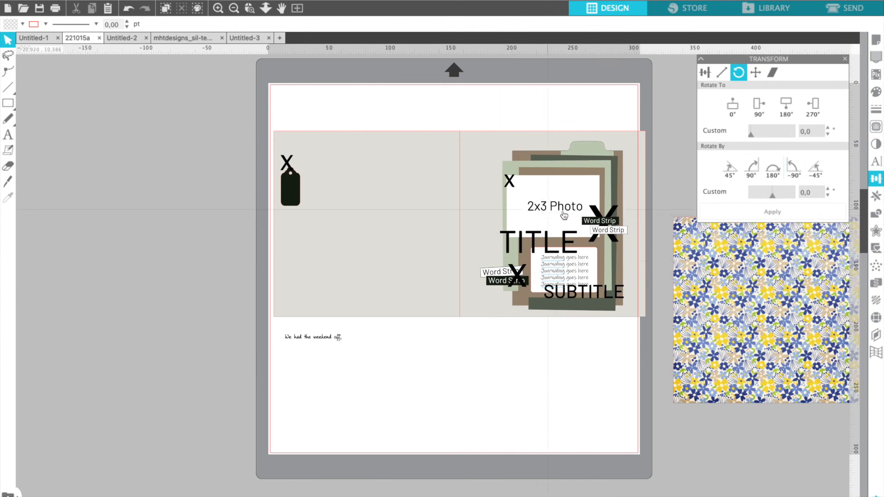
pyautogui.click(247, 38)
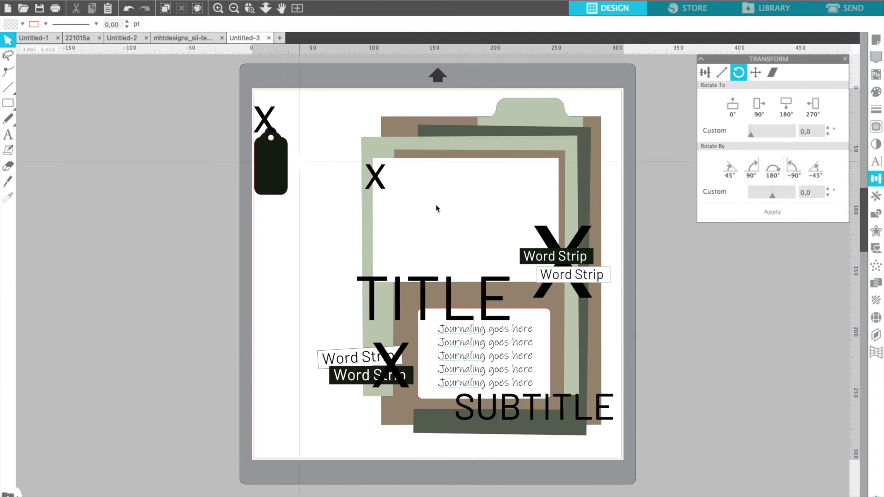
pyautogui.click(180, 39)
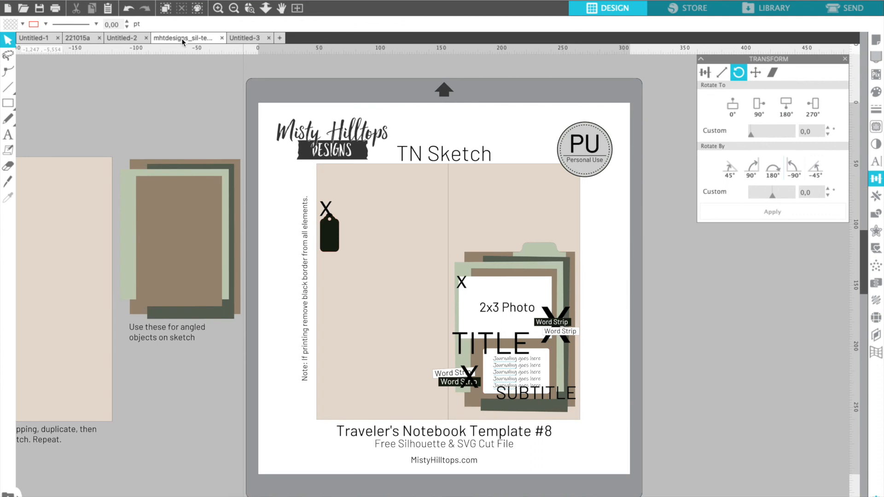
pyautogui.click(75, 38)
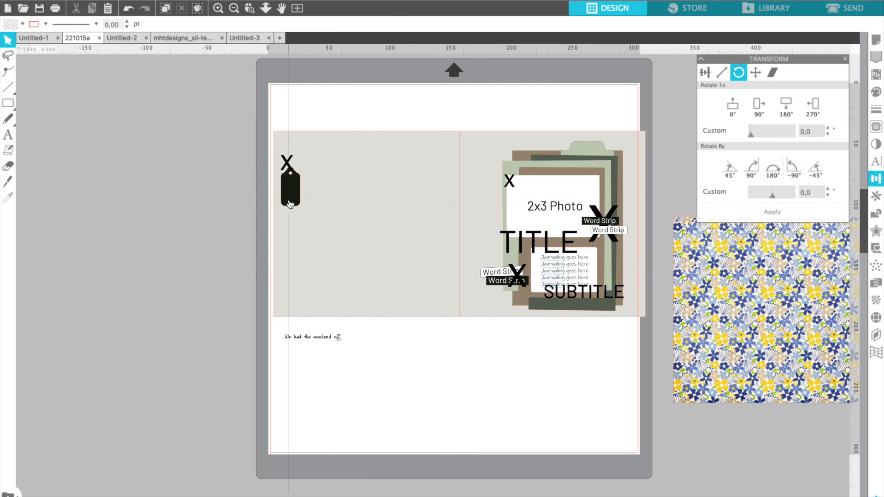
pyautogui.click(189, 37)
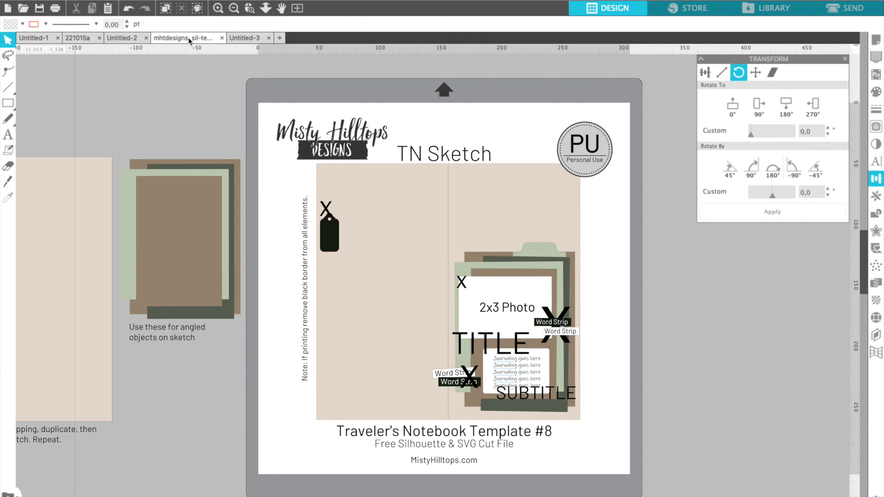
pyautogui.click(249, 37)
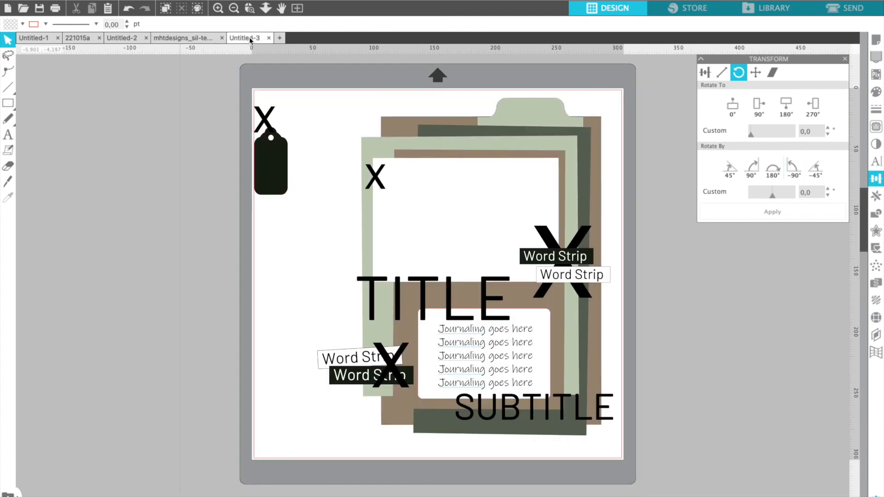
pyautogui.click(34, 39)
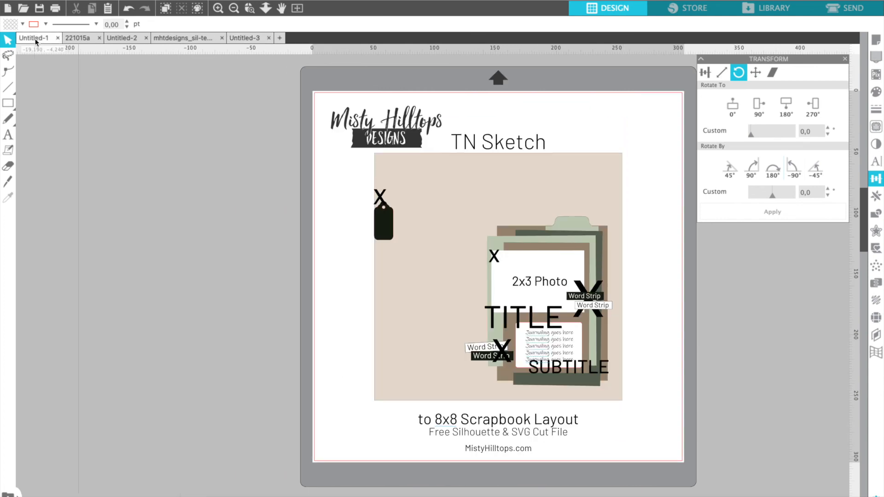
pyautogui.click(81, 39)
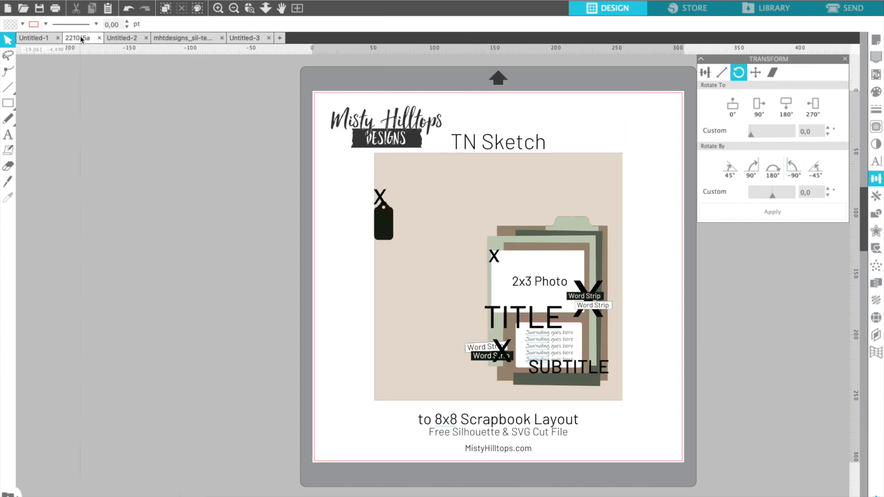